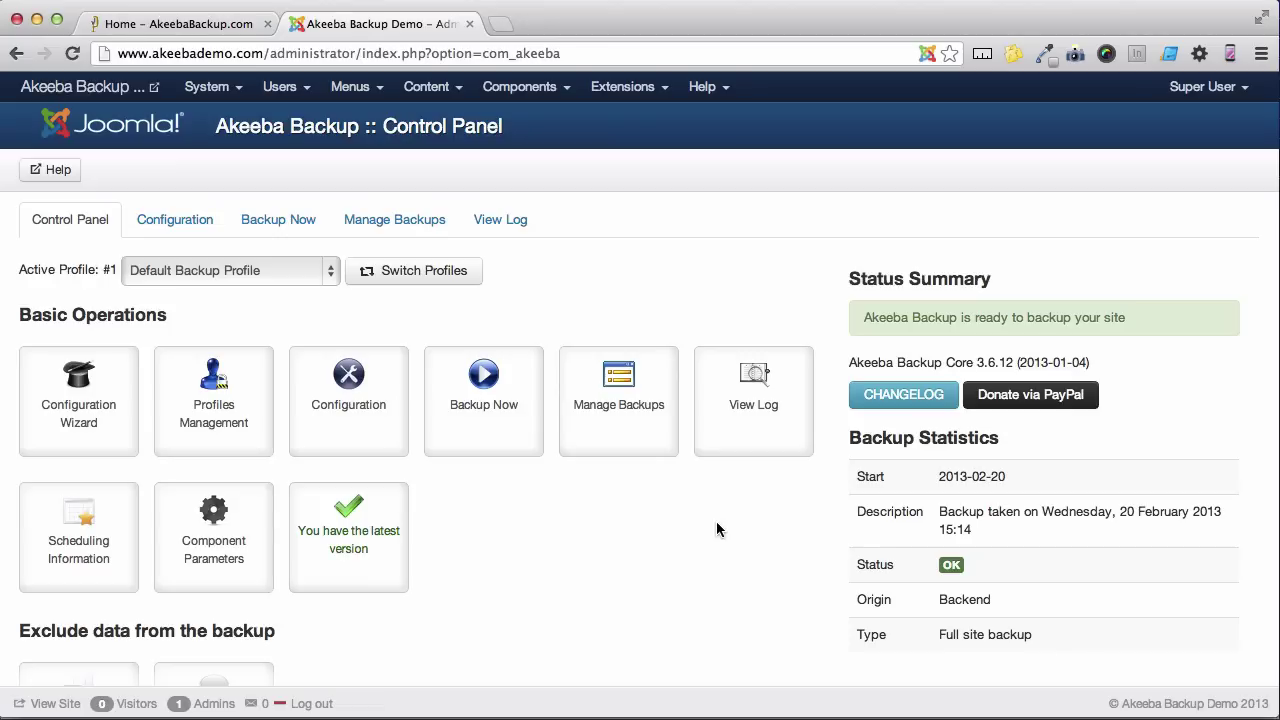
- Run a new full site backup and download its Part 00 .jpa archive from Manage Backups
left_click(520, 410)
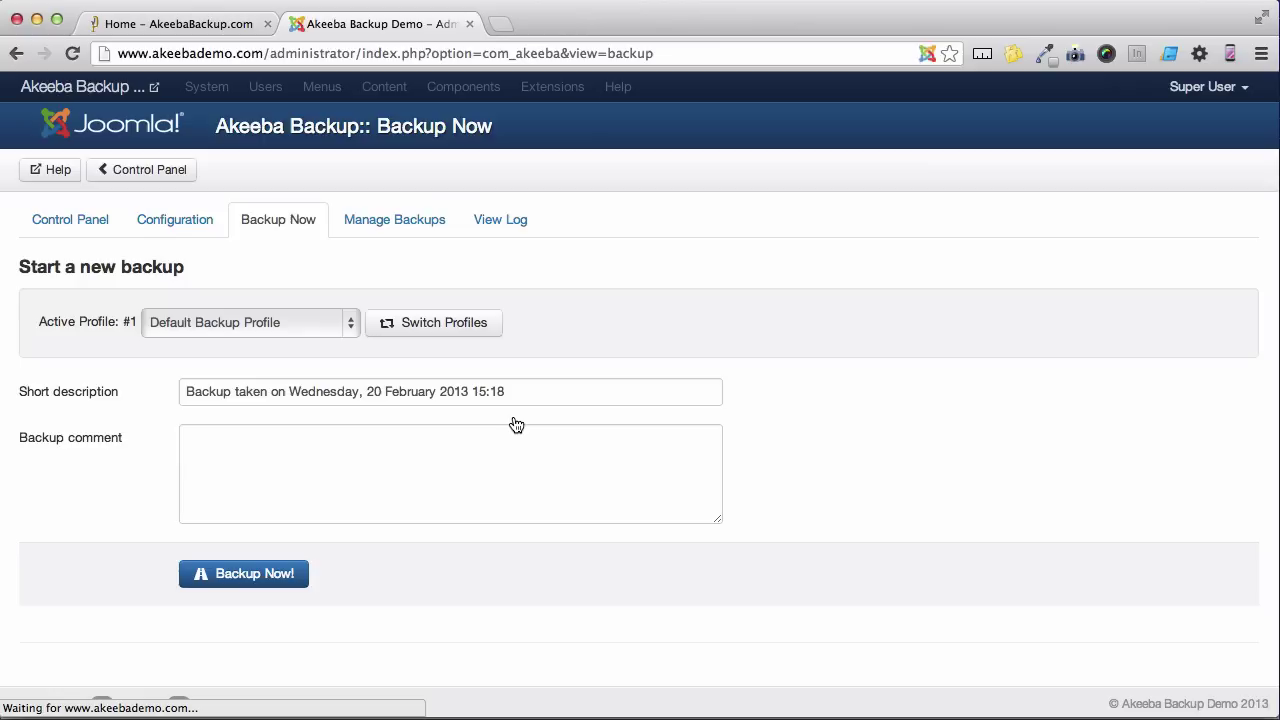
left_click(266, 576)
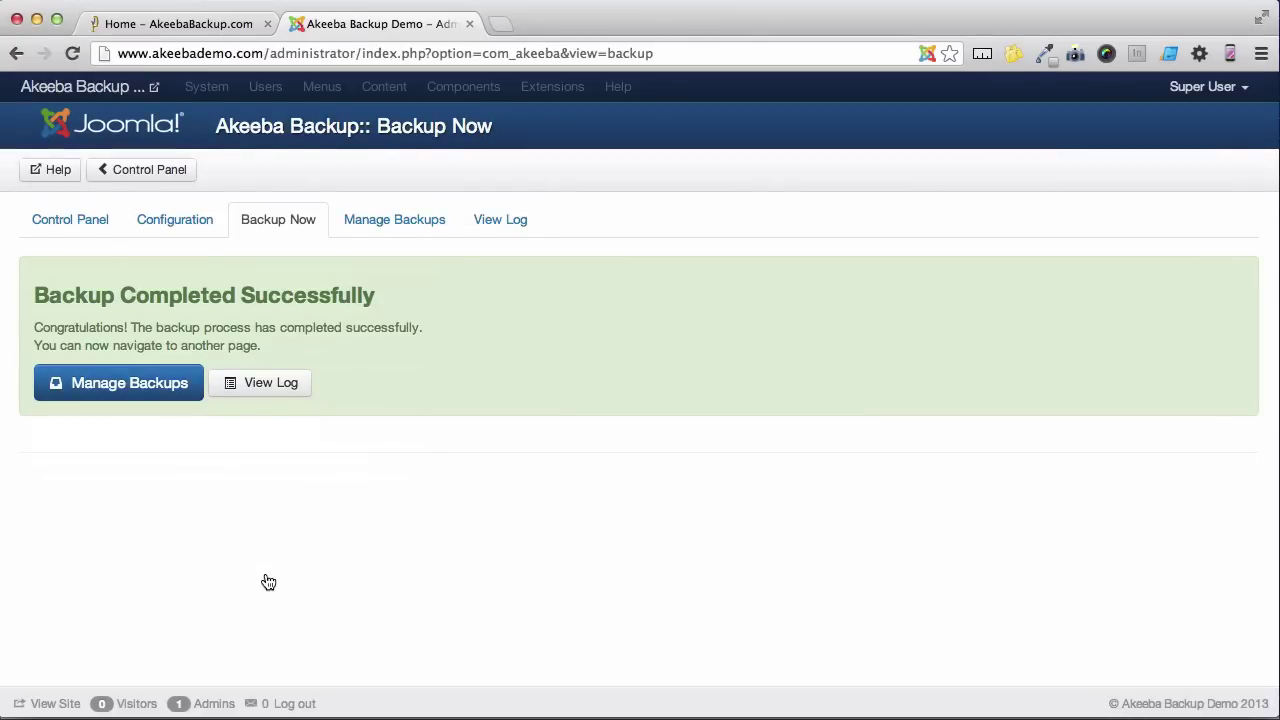
left_click(176, 384)
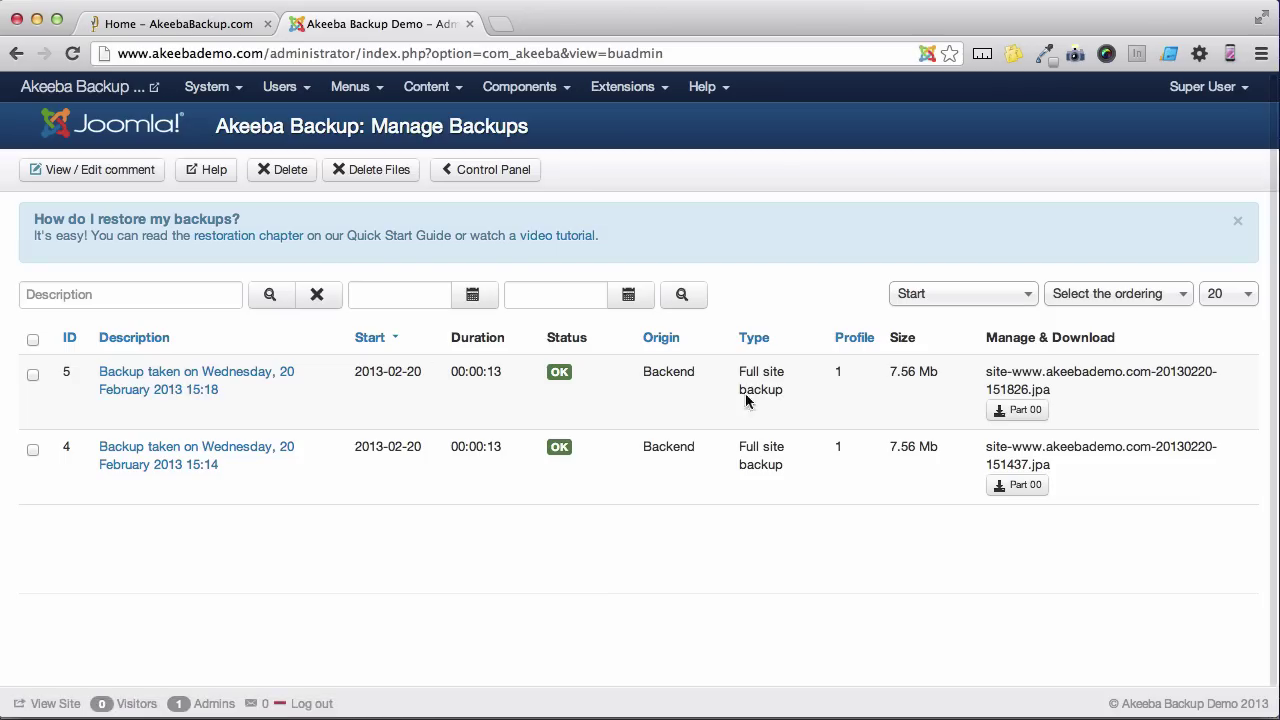
left_click(1013, 416)
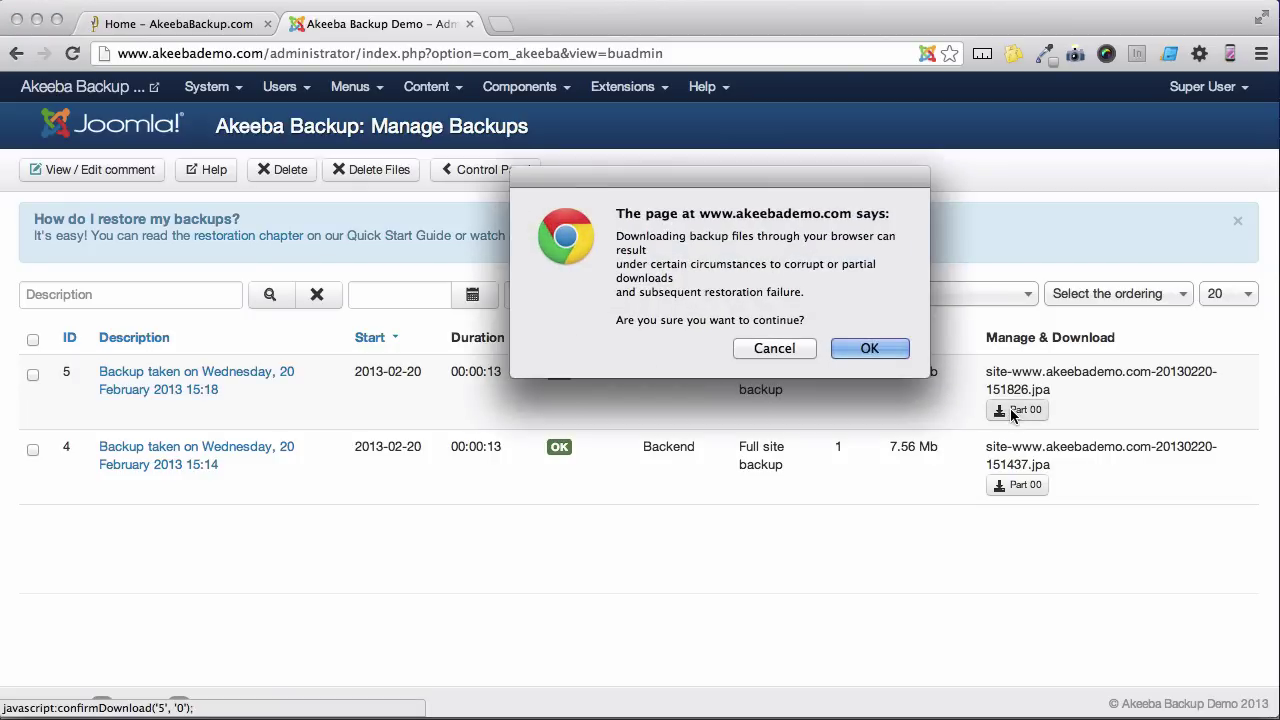
left_click(877, 348)
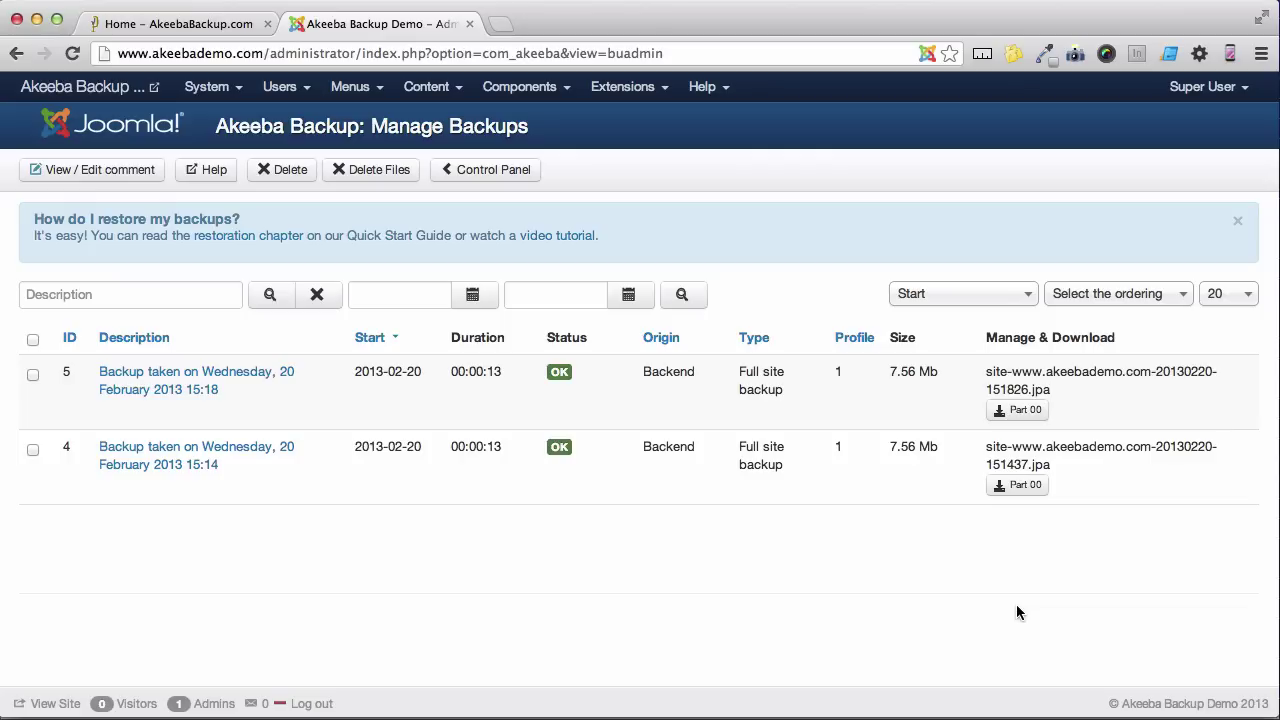
- Download Kickstart Core 3.6.0 from akeebabackup.com, saving kickstart-core-3.6.0.zip to downloads
key("ctrl+shift+Tab")
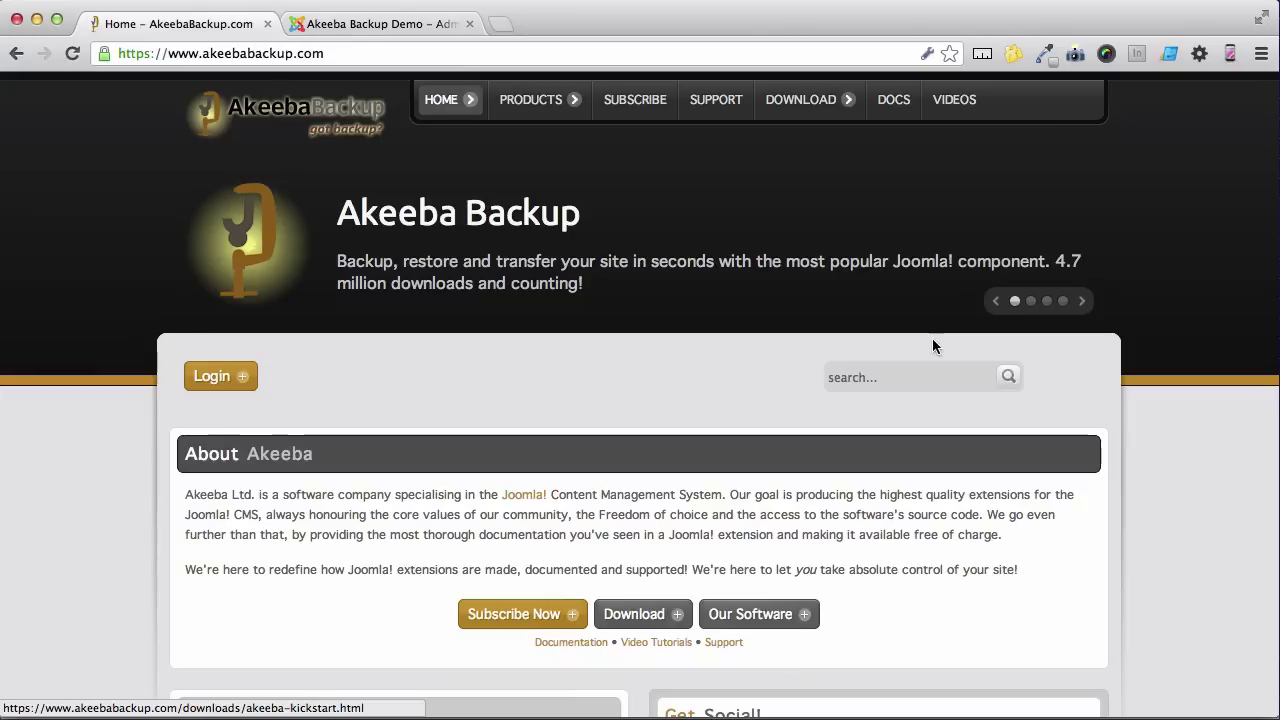
mouse_move(826, 95)
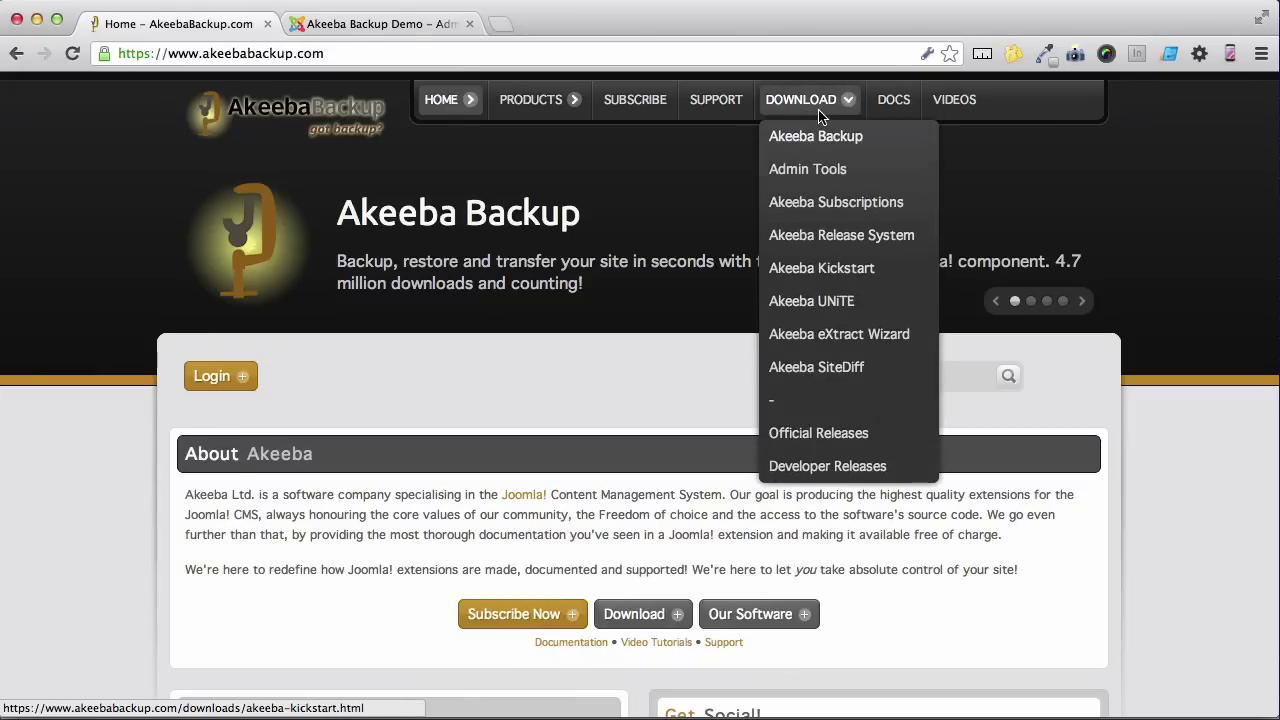
left_click(812, 268)
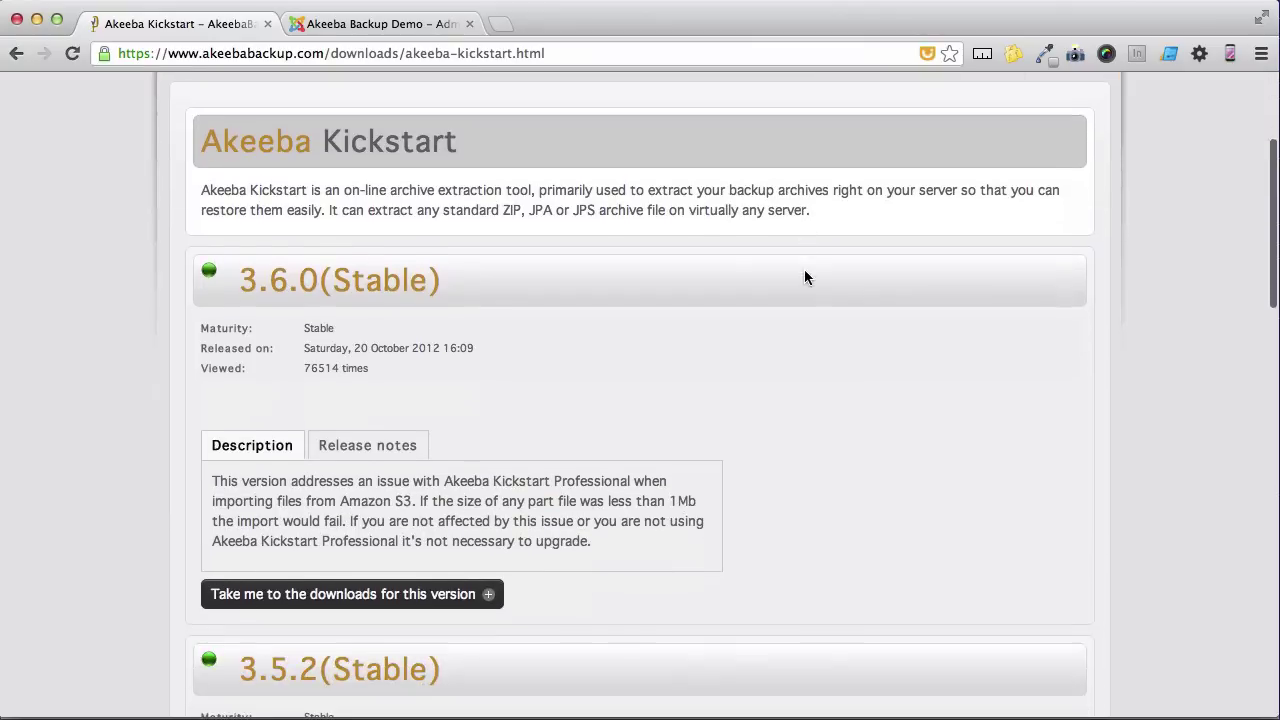
left_click(443, 552)
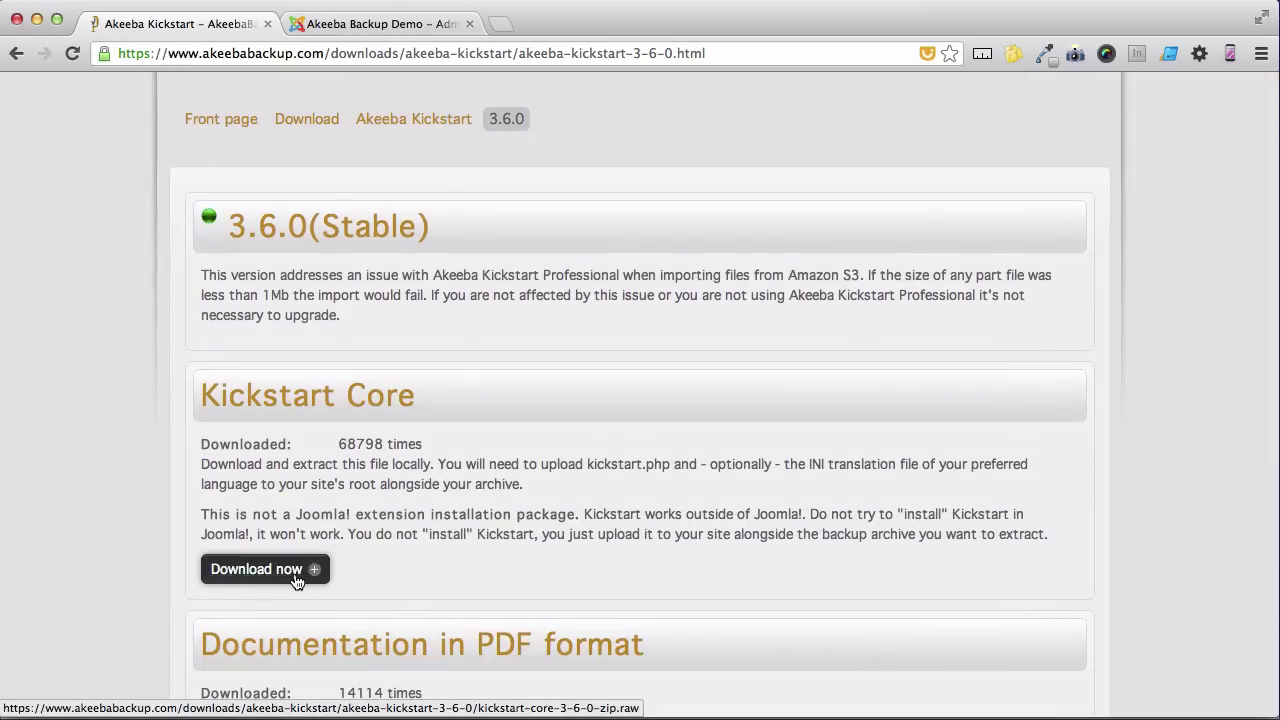
left_click(296, 582)
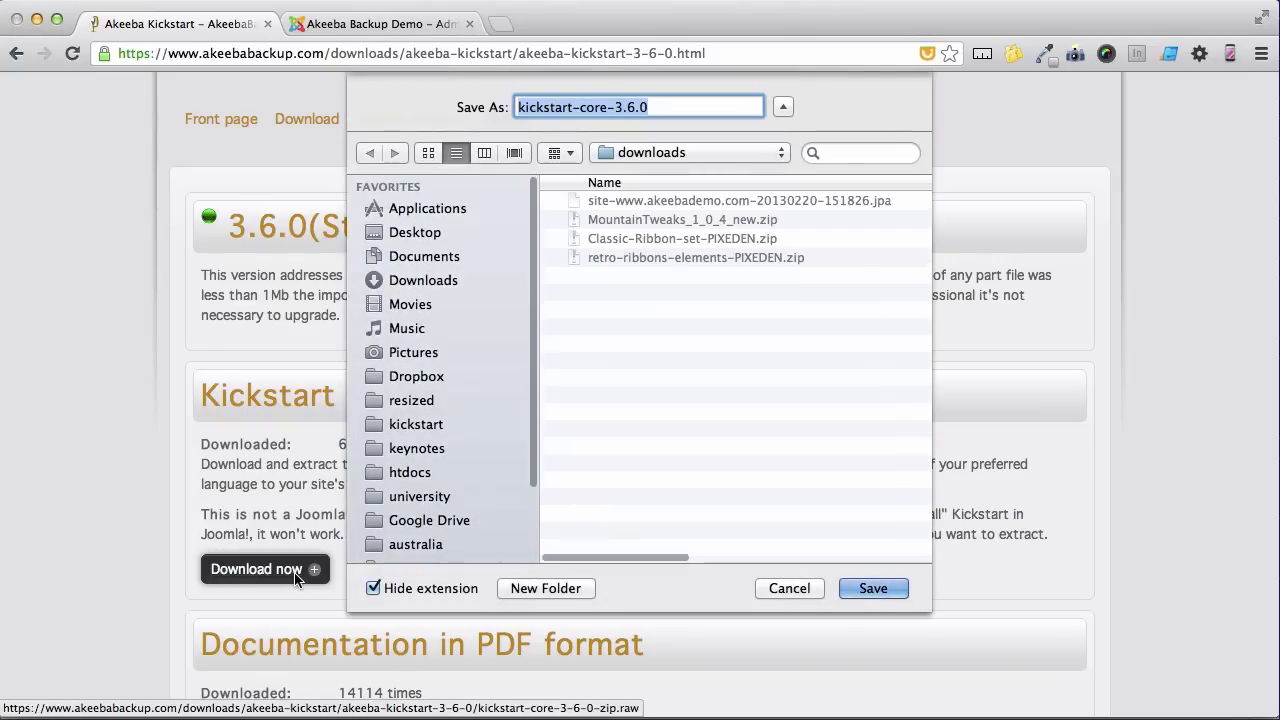
left_click(864, 588)
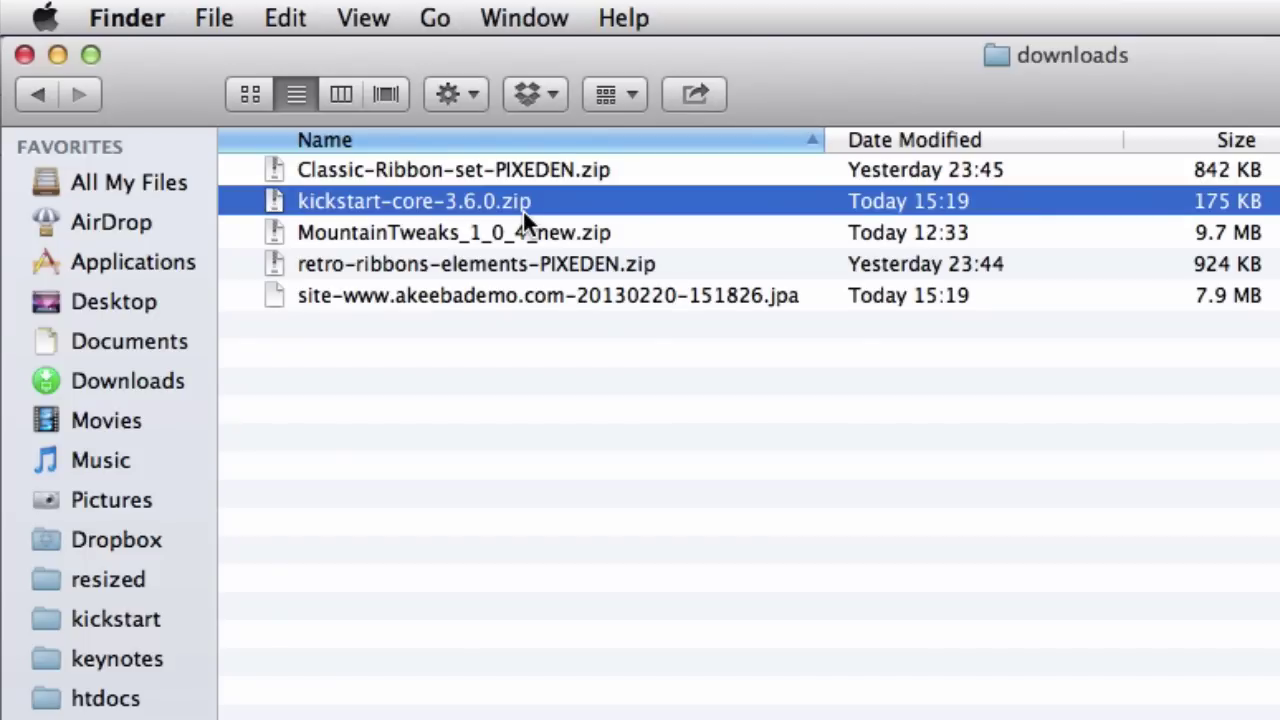
- Unzip kickstart-core-3.6.0.zip, open the extracted folder and select kickstart.php
double_click(523, 205)
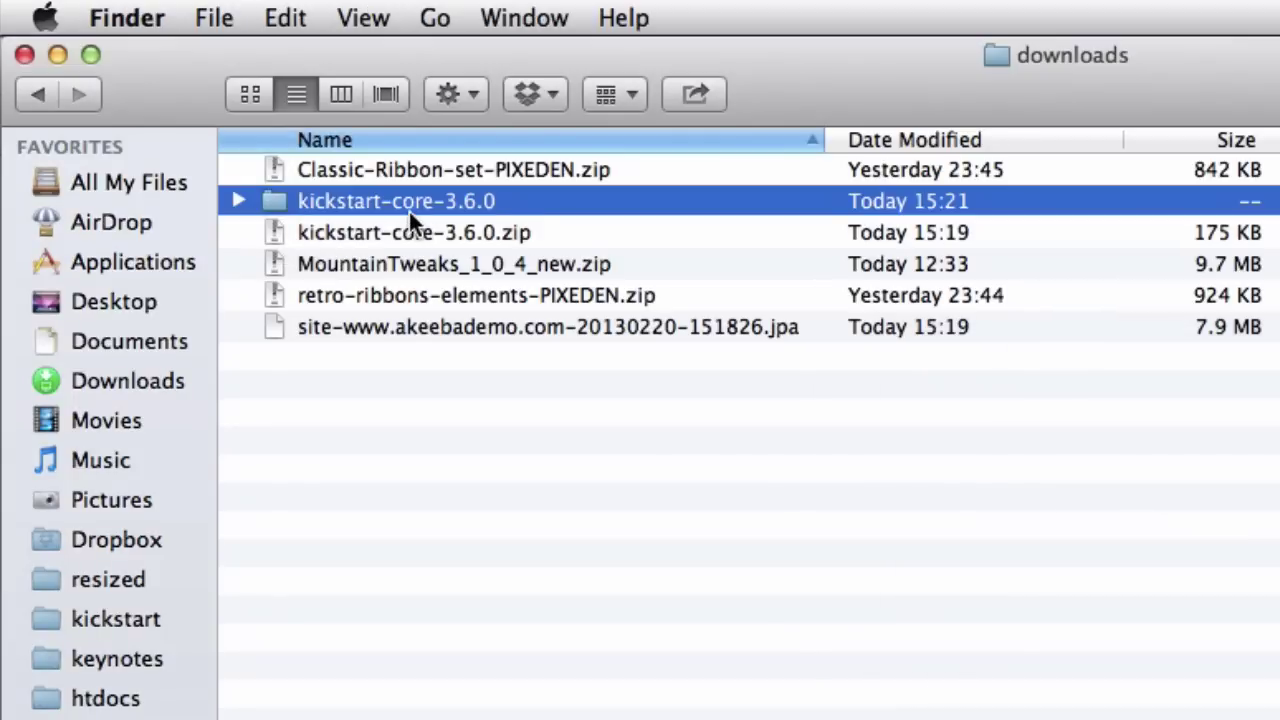
double_click(312, 196)
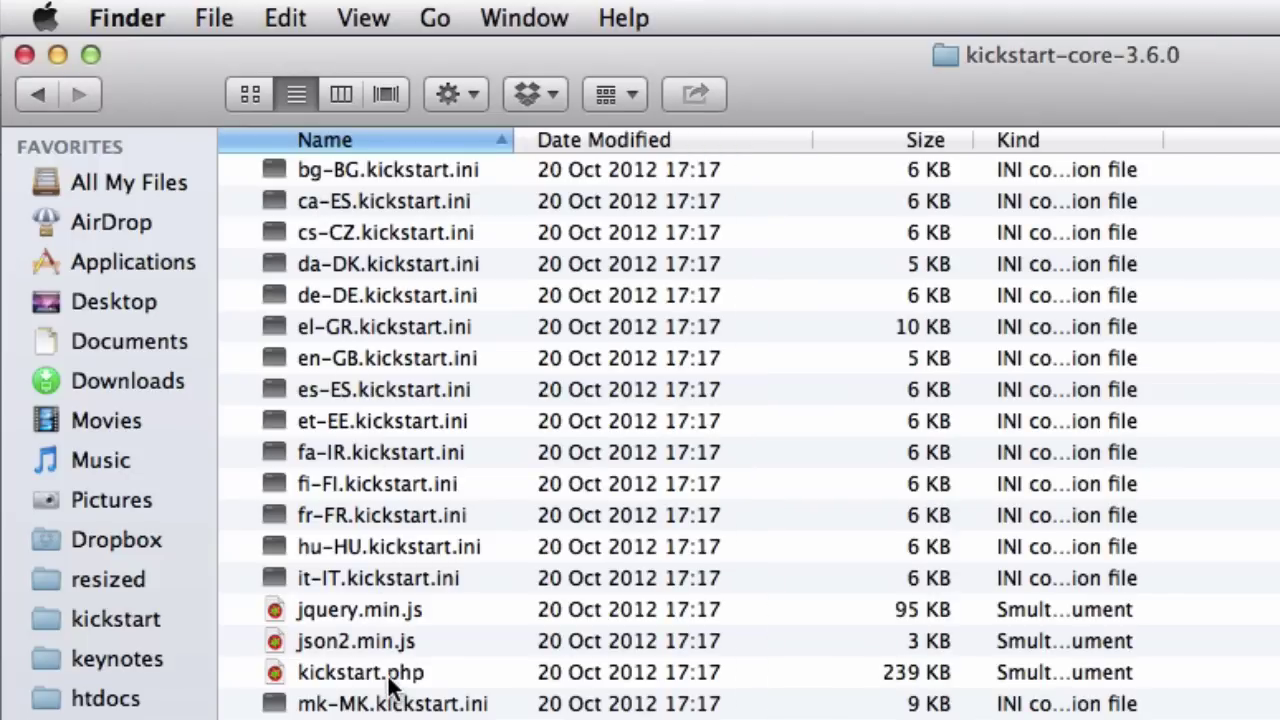
left_click(389, 678)
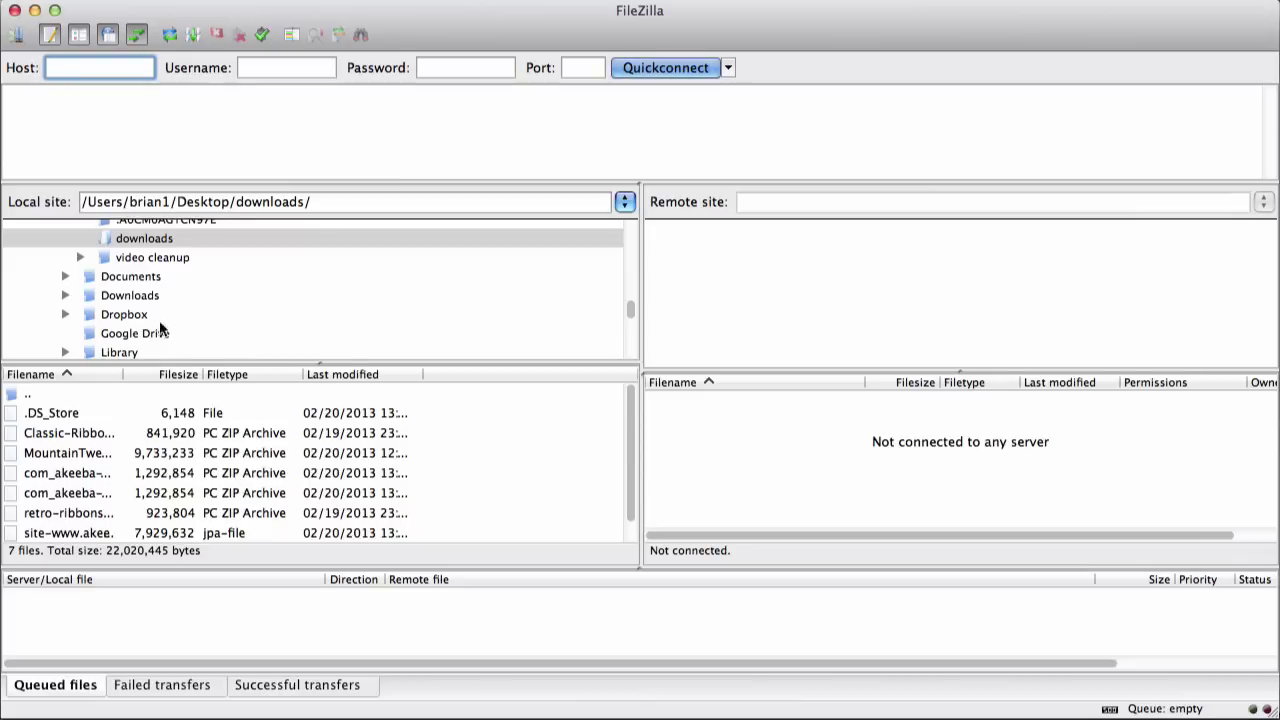
- Connect to the saved AkeebaDemo server from Site Manager and select the local .jpa backup
left_click(18, 38)
left_click(415, 224)
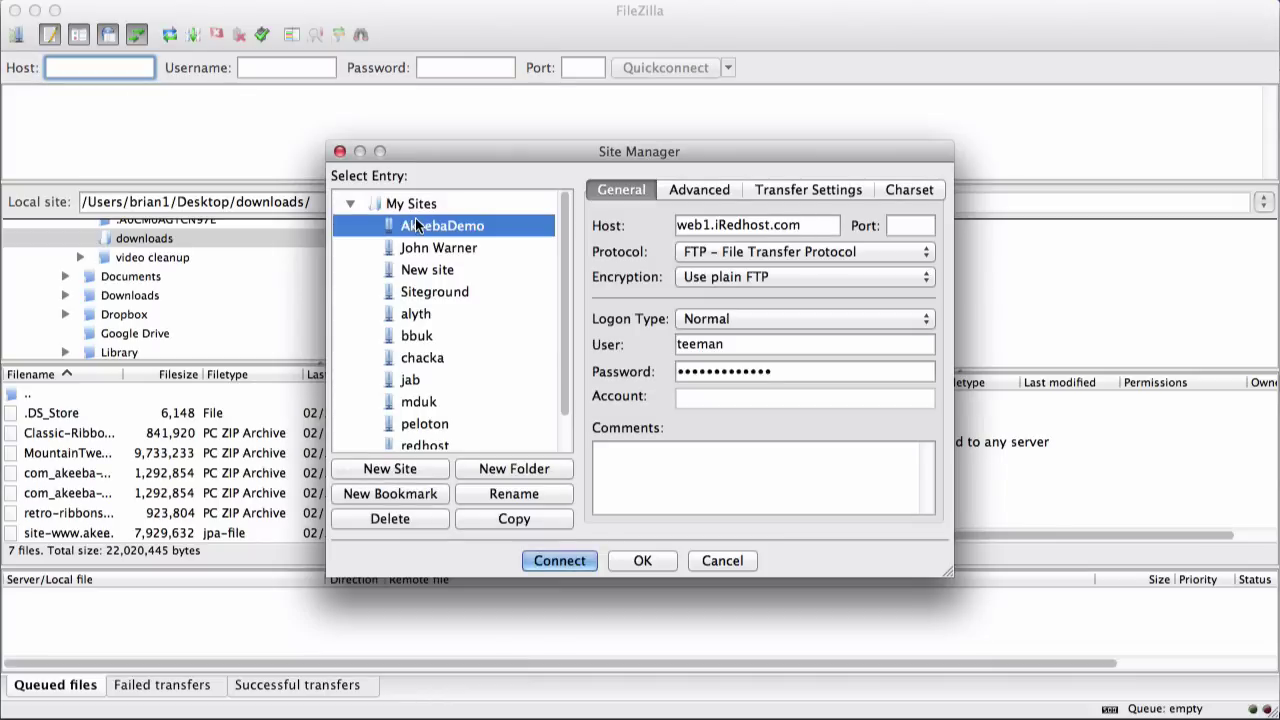
left_click(559, 561)
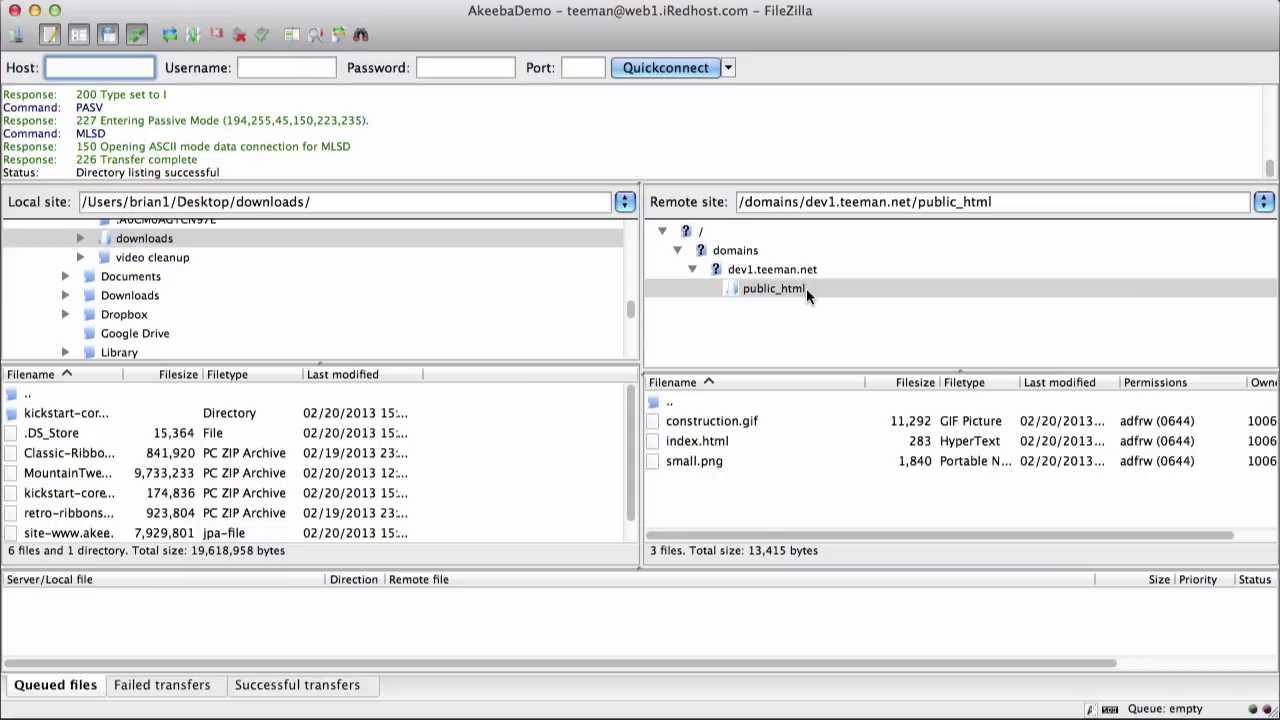
scroll(455, 450, "down", 1)
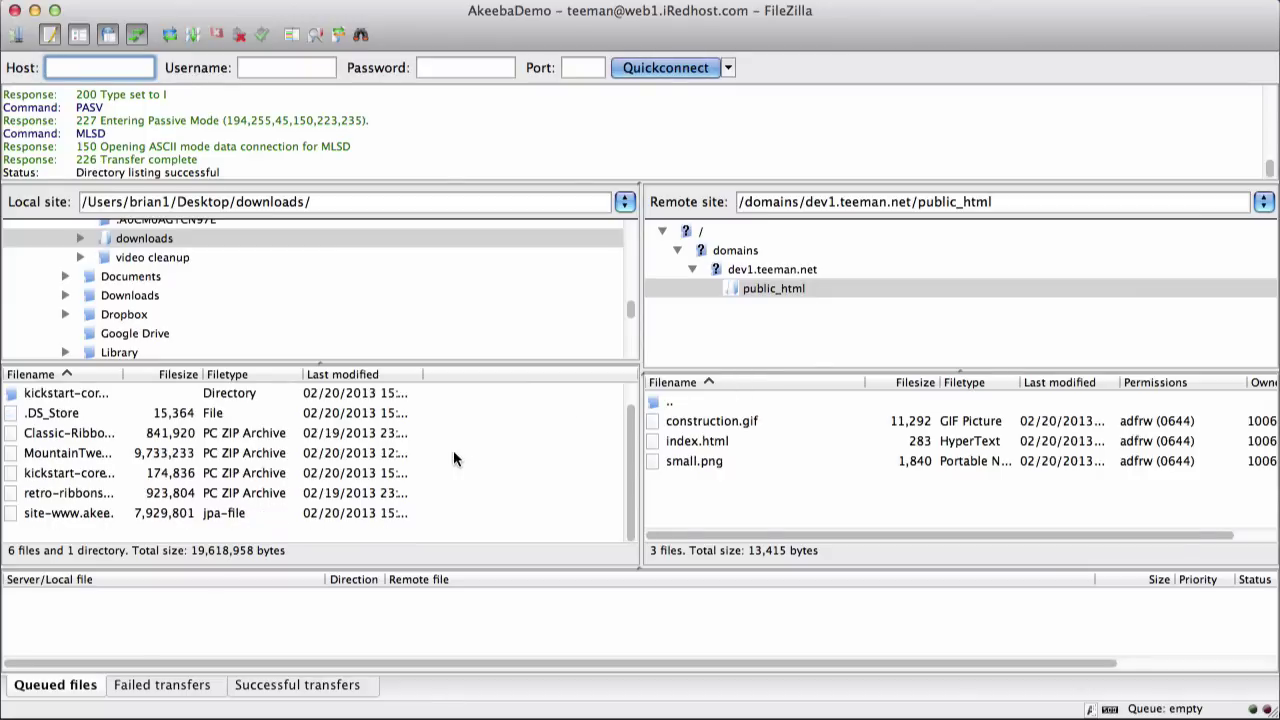
left_click(148, 513)
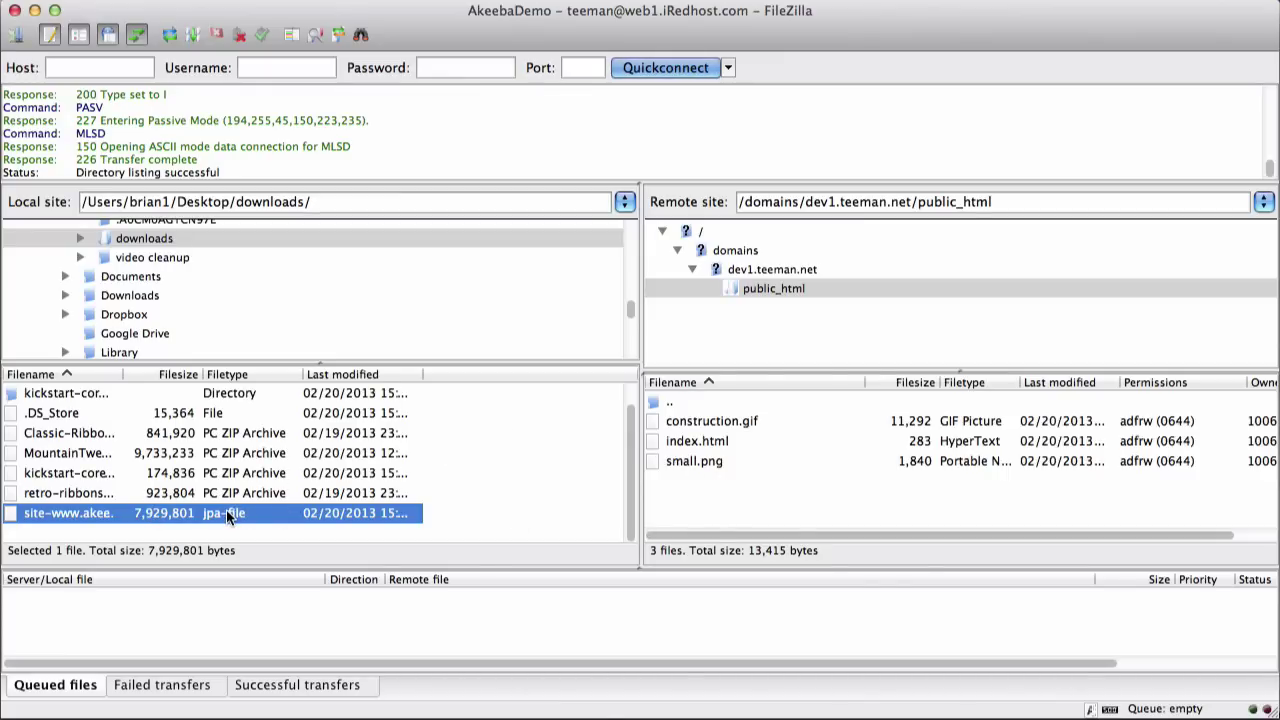
- Upload the .jpa backup and kickstart.php from kickstart-core-3.6.0 into public_html
left_click_drag(226, 514, 735, 500)
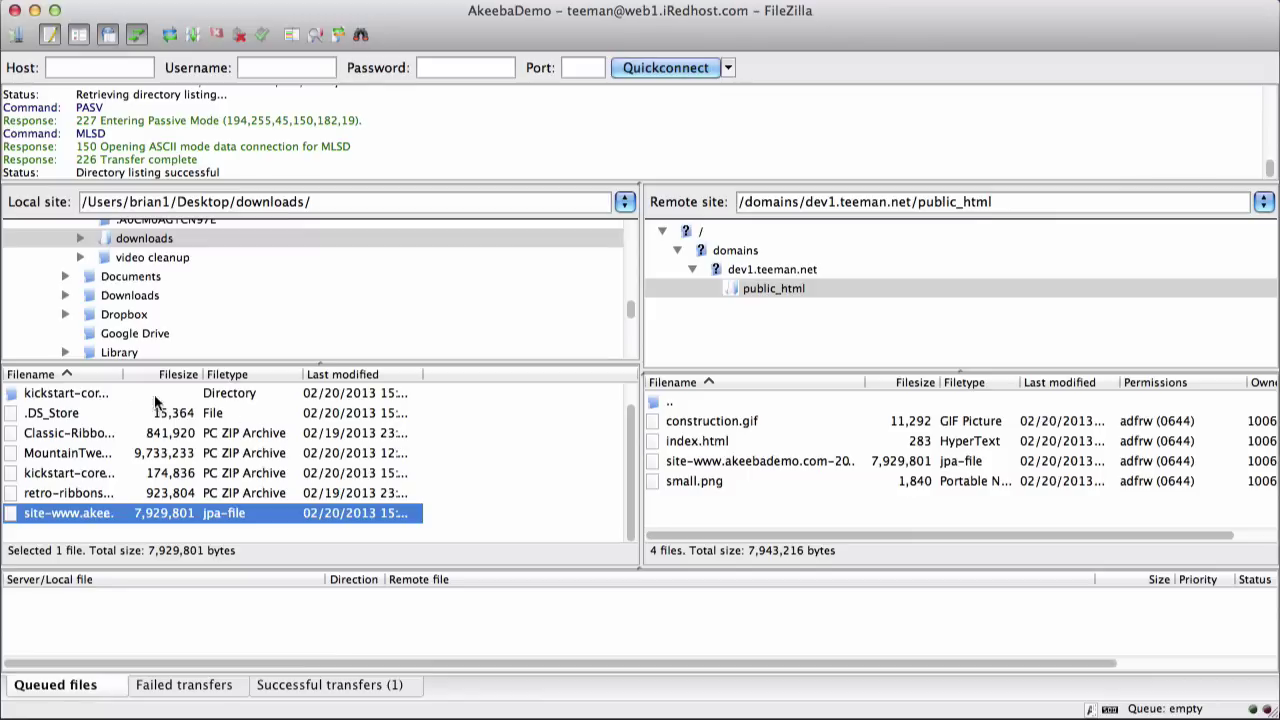
double_click(57, 394)
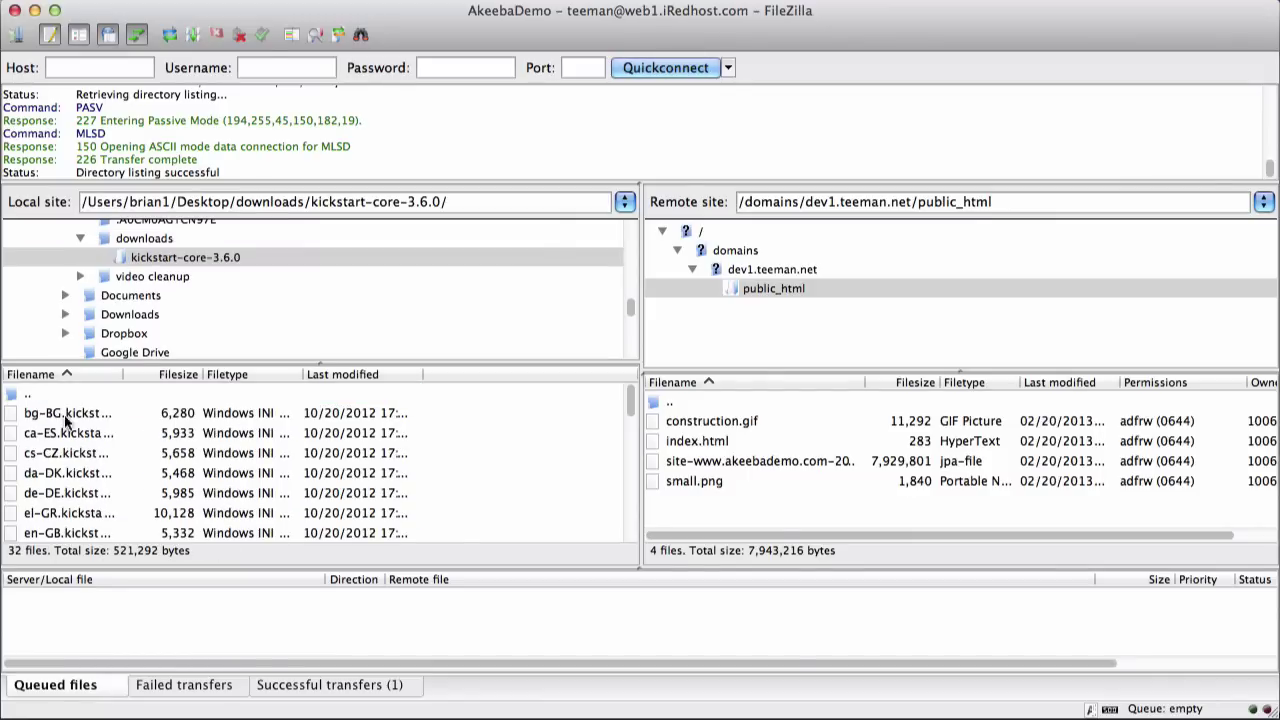
scroll(85, 450, "down", 2)
scroll(85, 448, "down", 4)
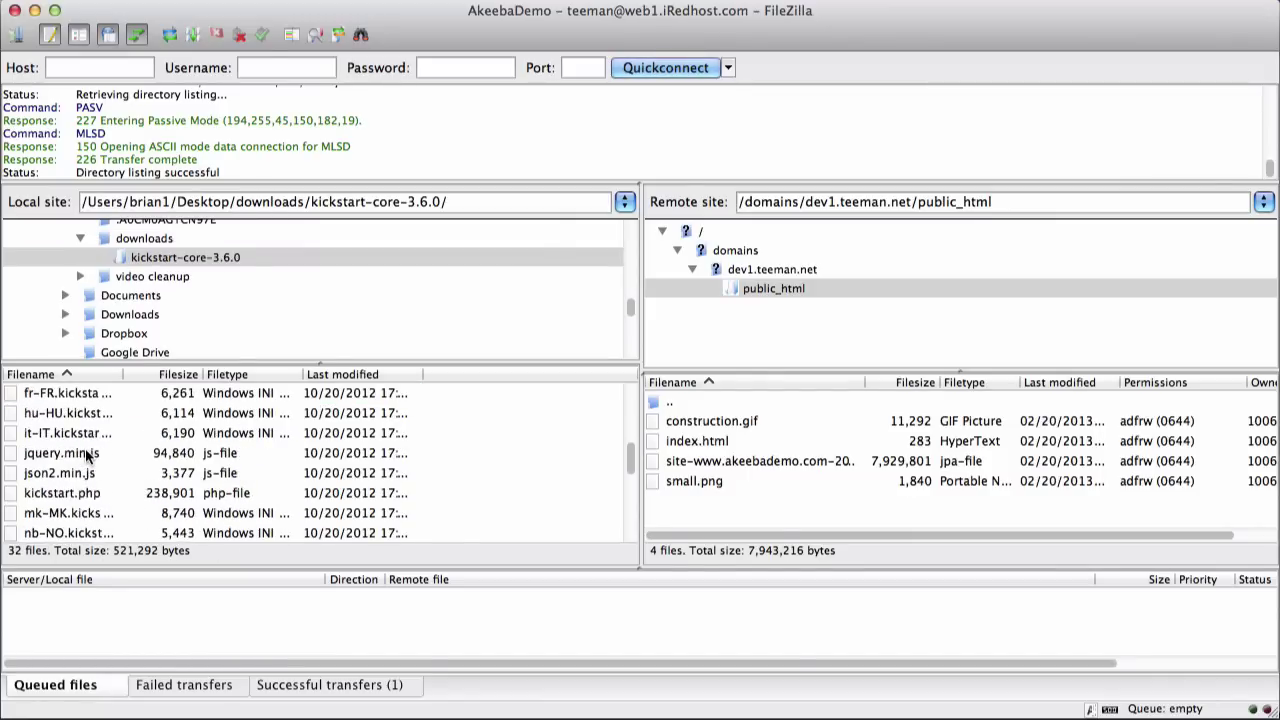
left_click(63, 490)
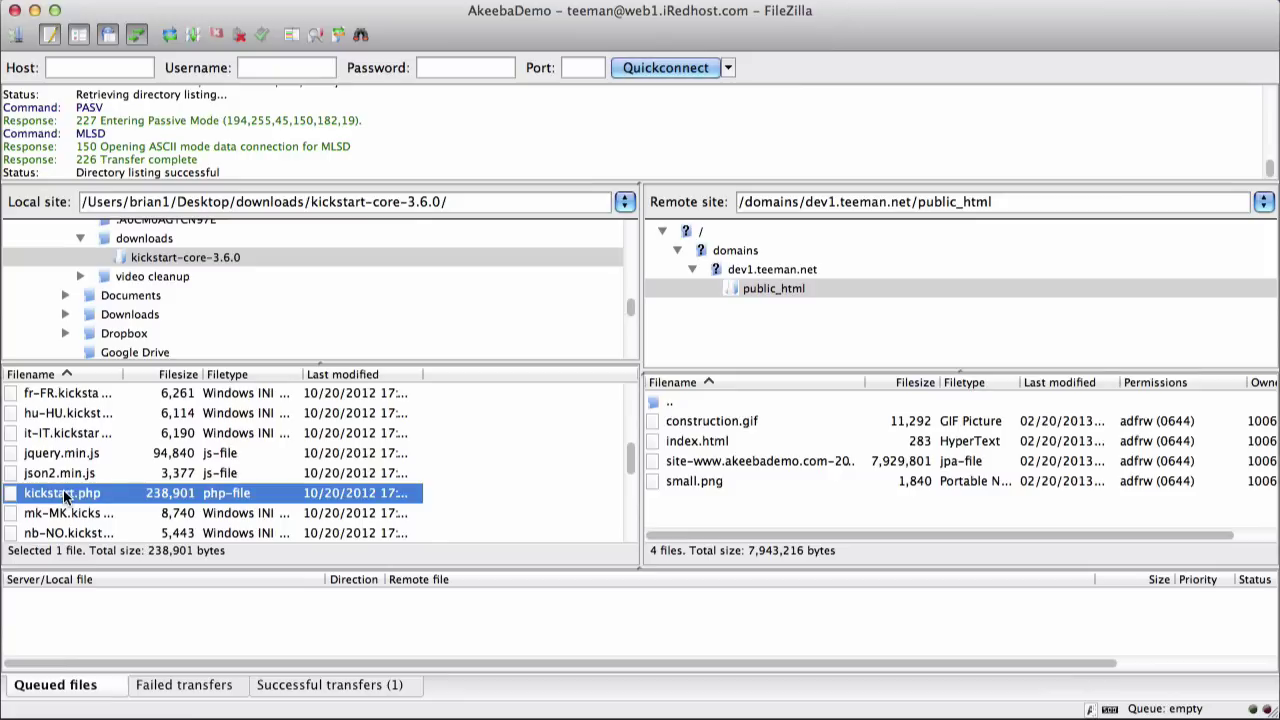
left_click_drag(63, 490, 719, 512)
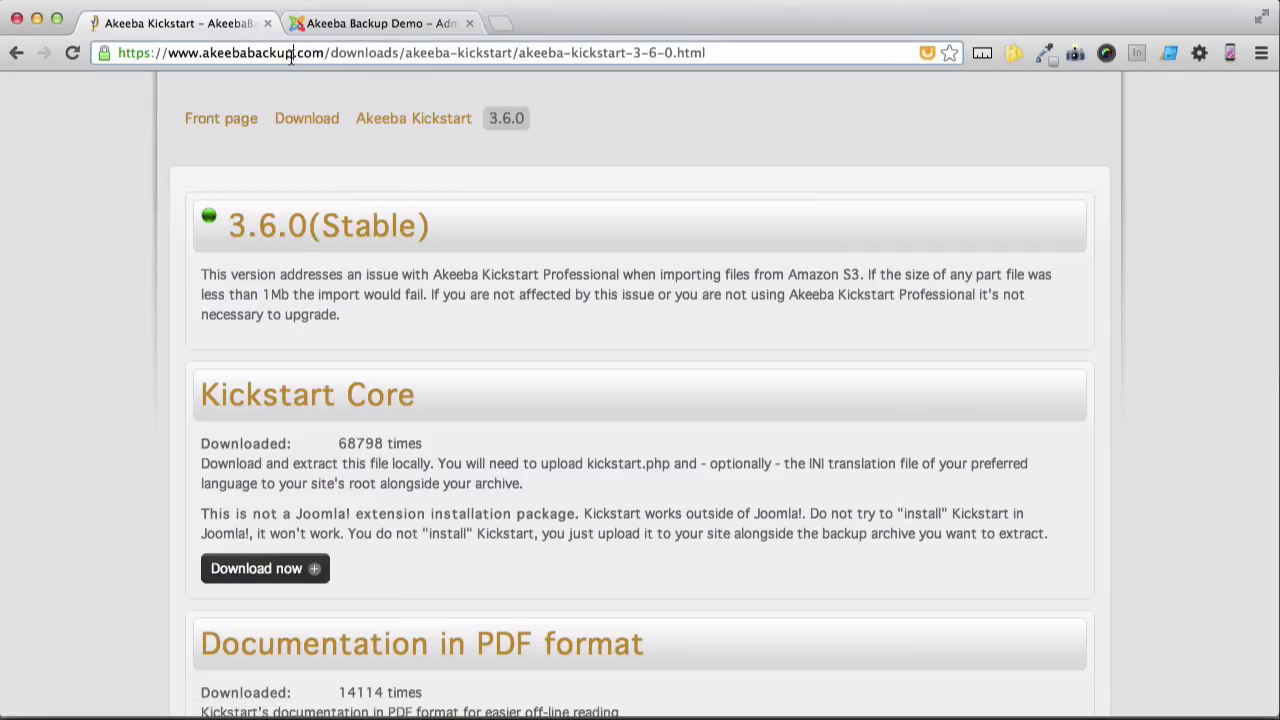
left_click(291, 55)
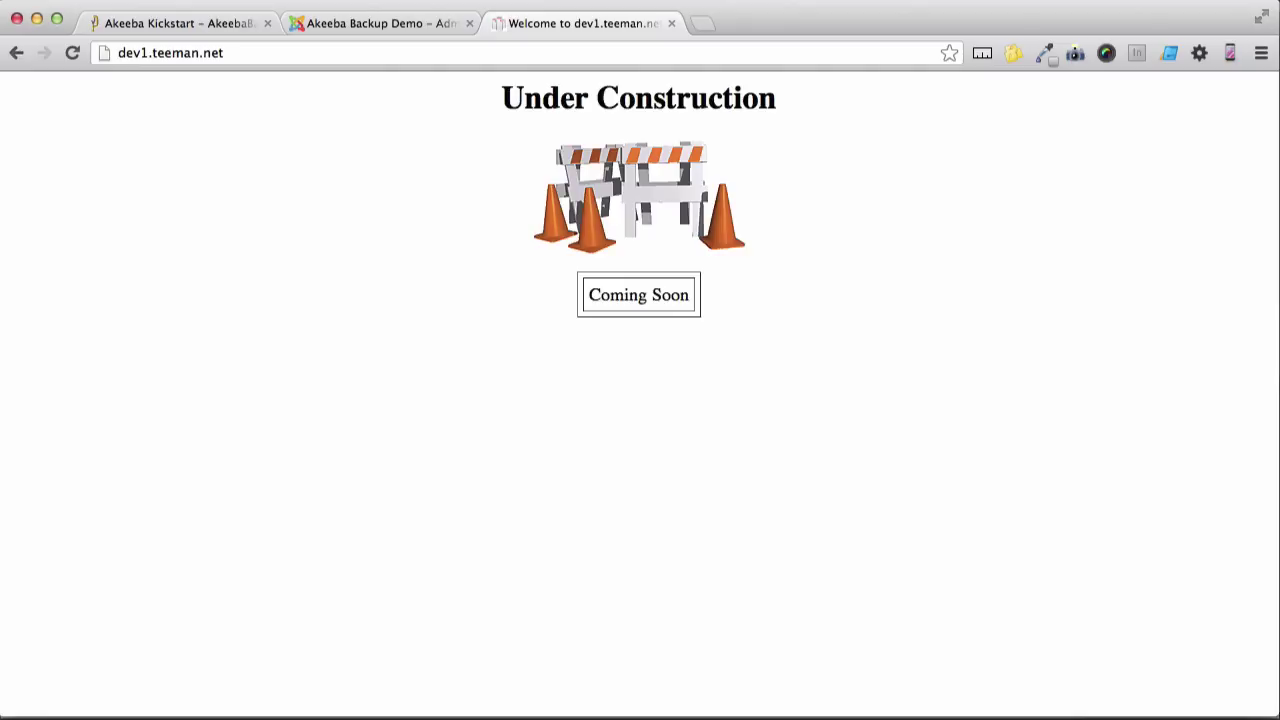
- Load dev1.teeman.net/kickstart.php and dismiss the Kickstart introductory notice
left_click(408, 51)
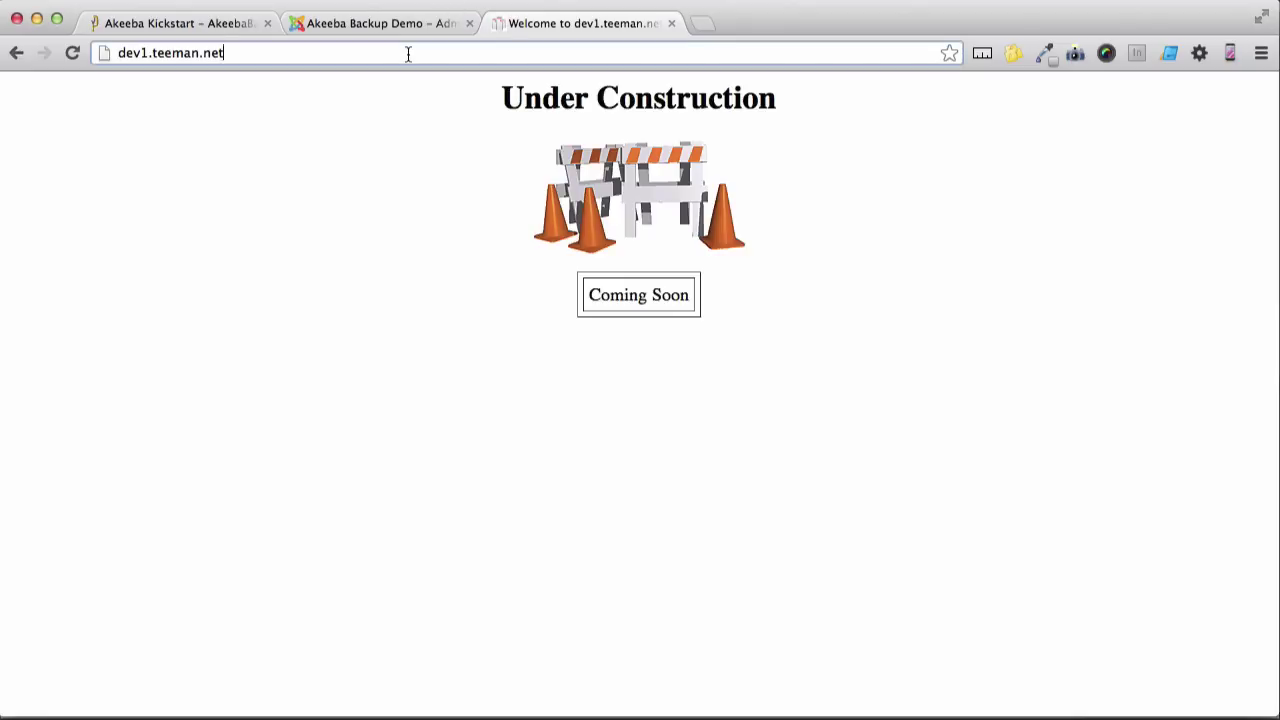
left_click(237, 55)
key("Right")
type("/")
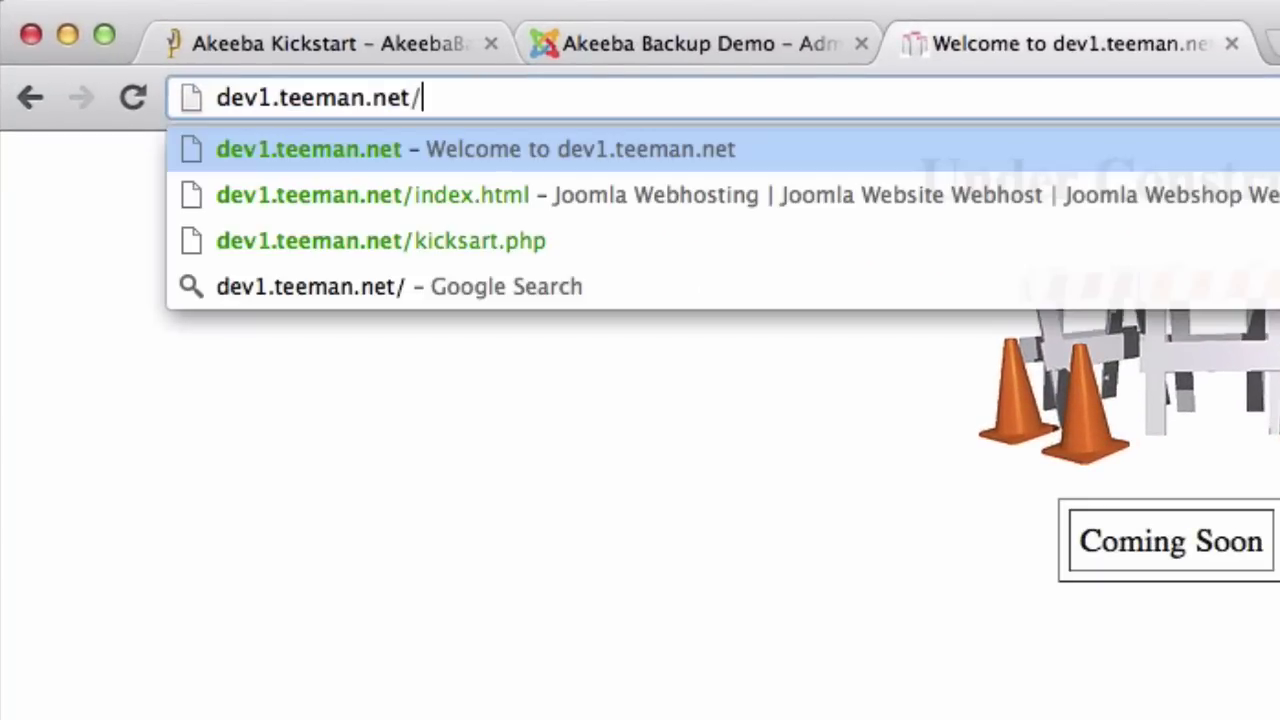
type("kickstart.p")
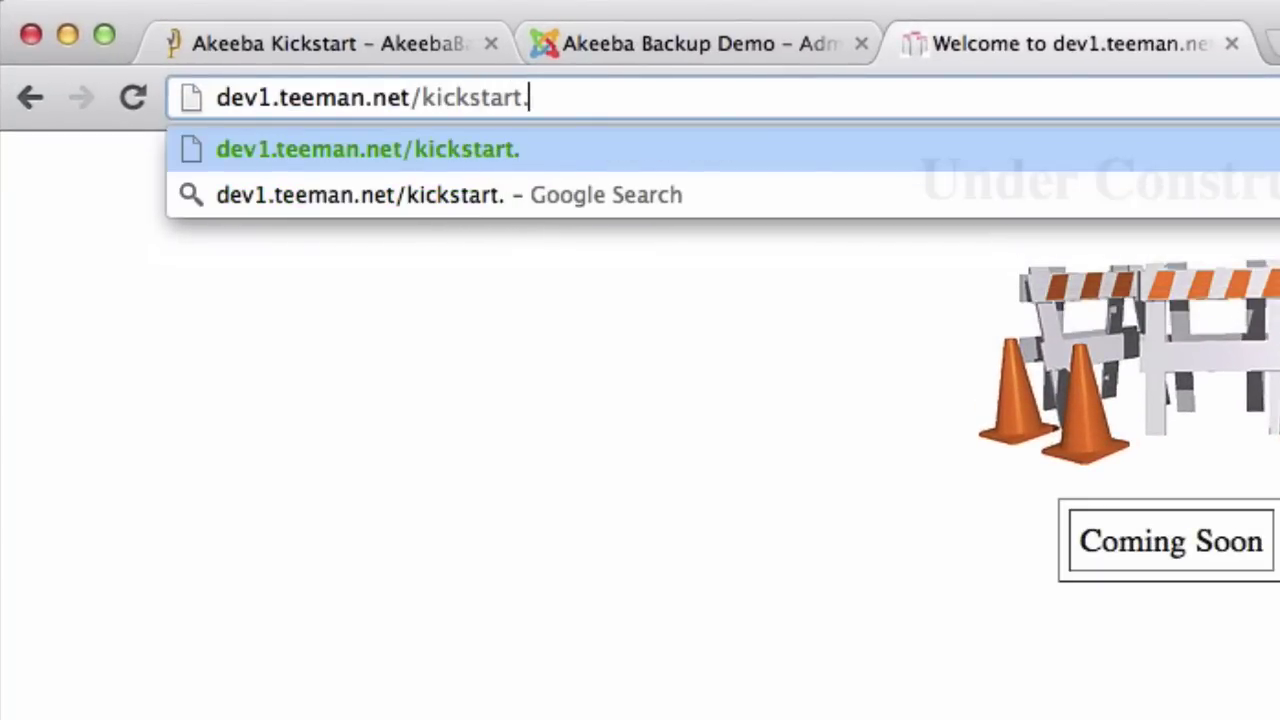
type("hp")
key("Return")
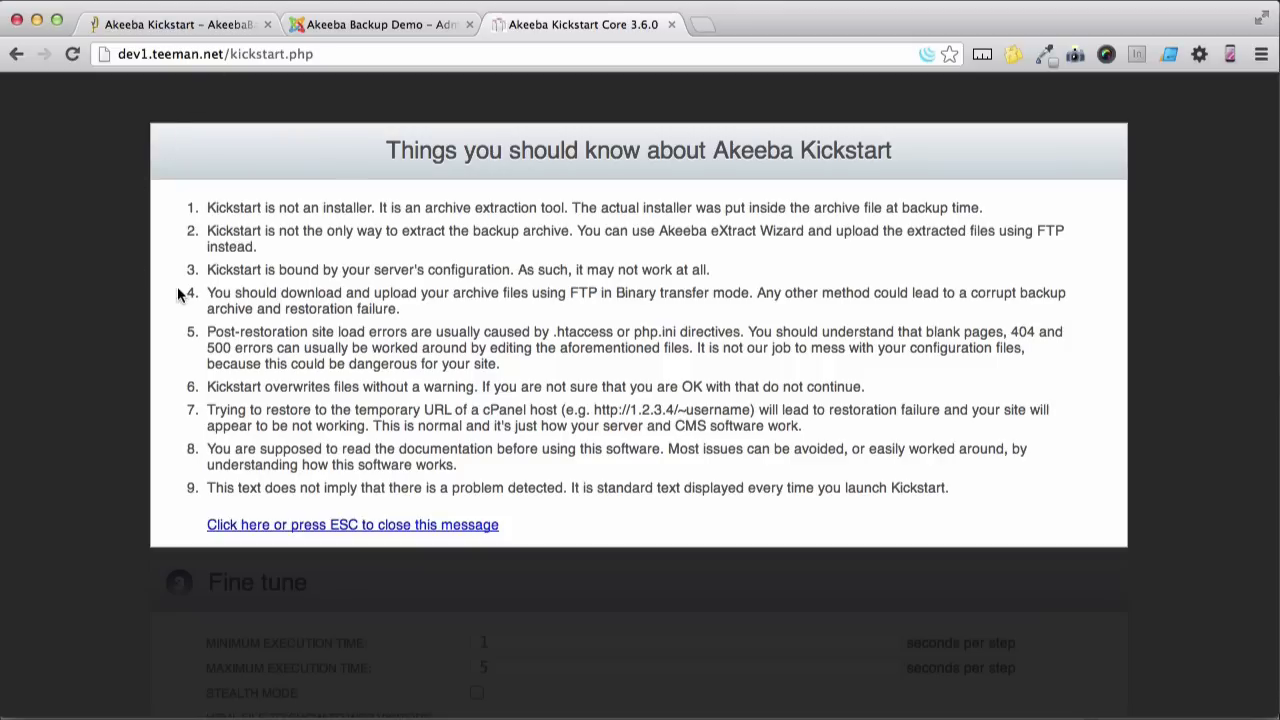
left_click(300, 527)
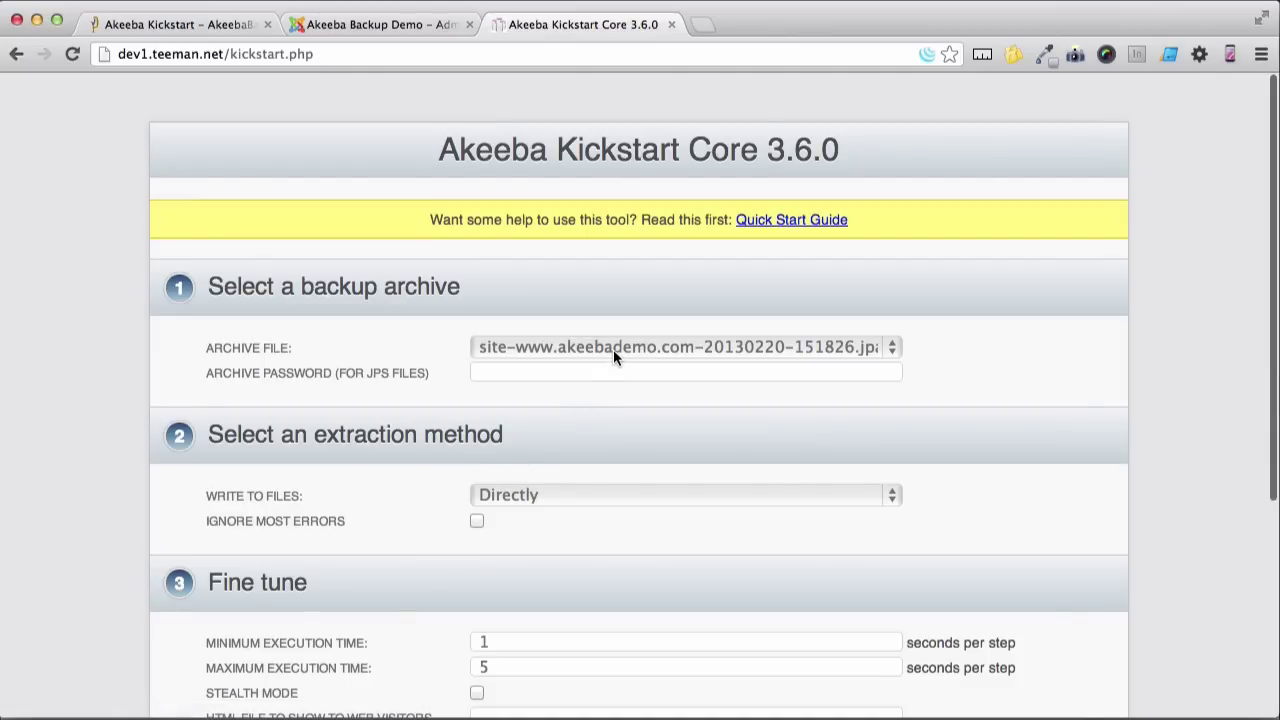
- Keep Write to files set to Directly and extract the archive through to Restoration and Clean Up
scroll(614, 357, "down", 4)
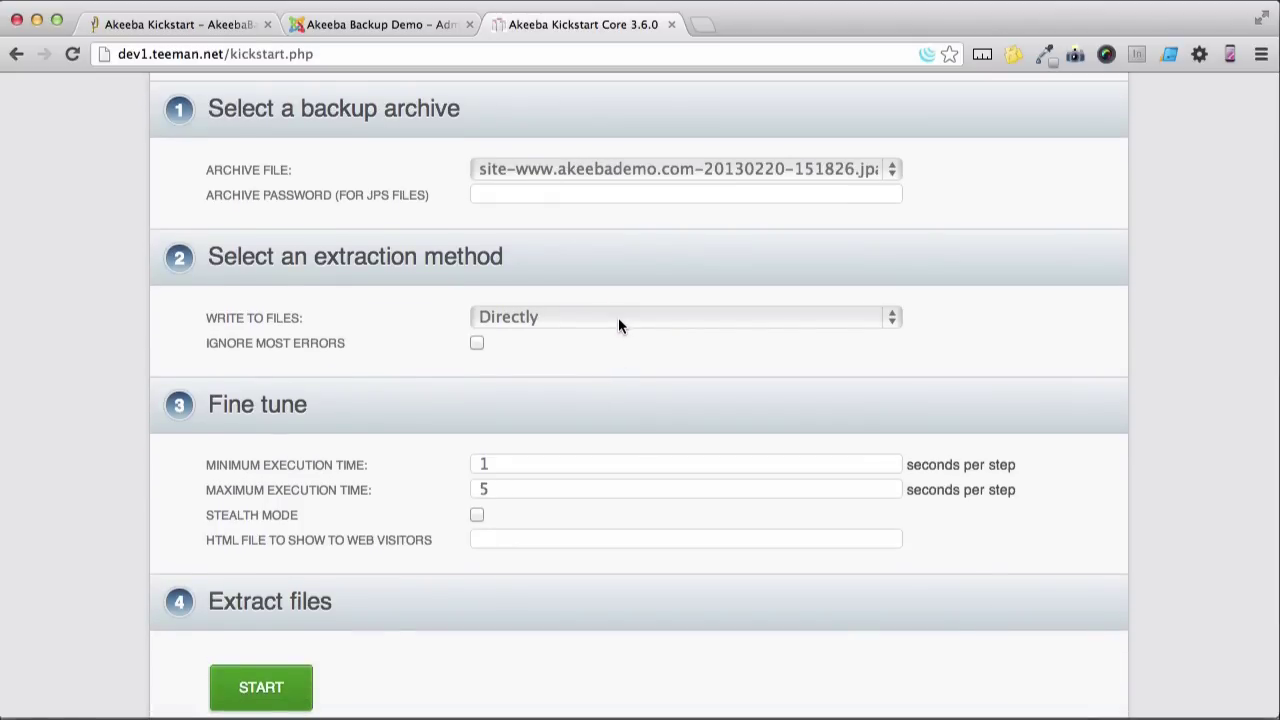
left_click(618, 318)
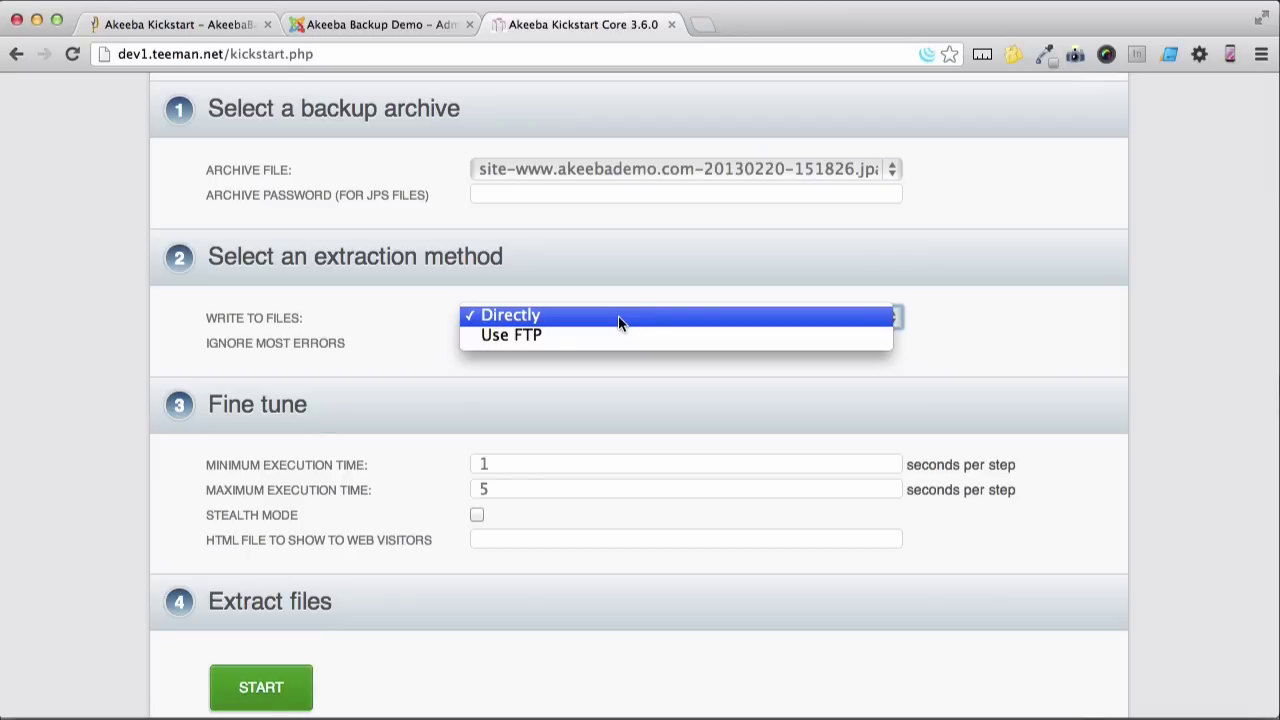
left_click(618, 316)
scroll(513, 463, "up", 1)
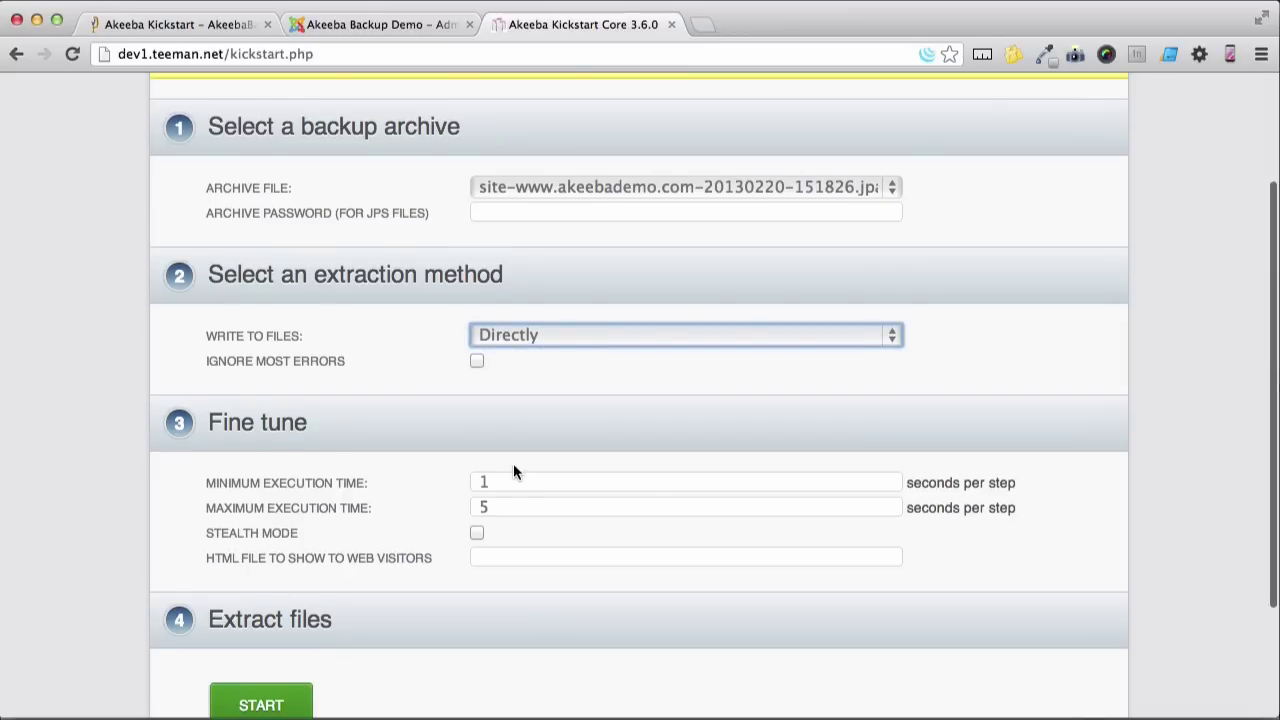
scroll(513, 471, "down", 2)
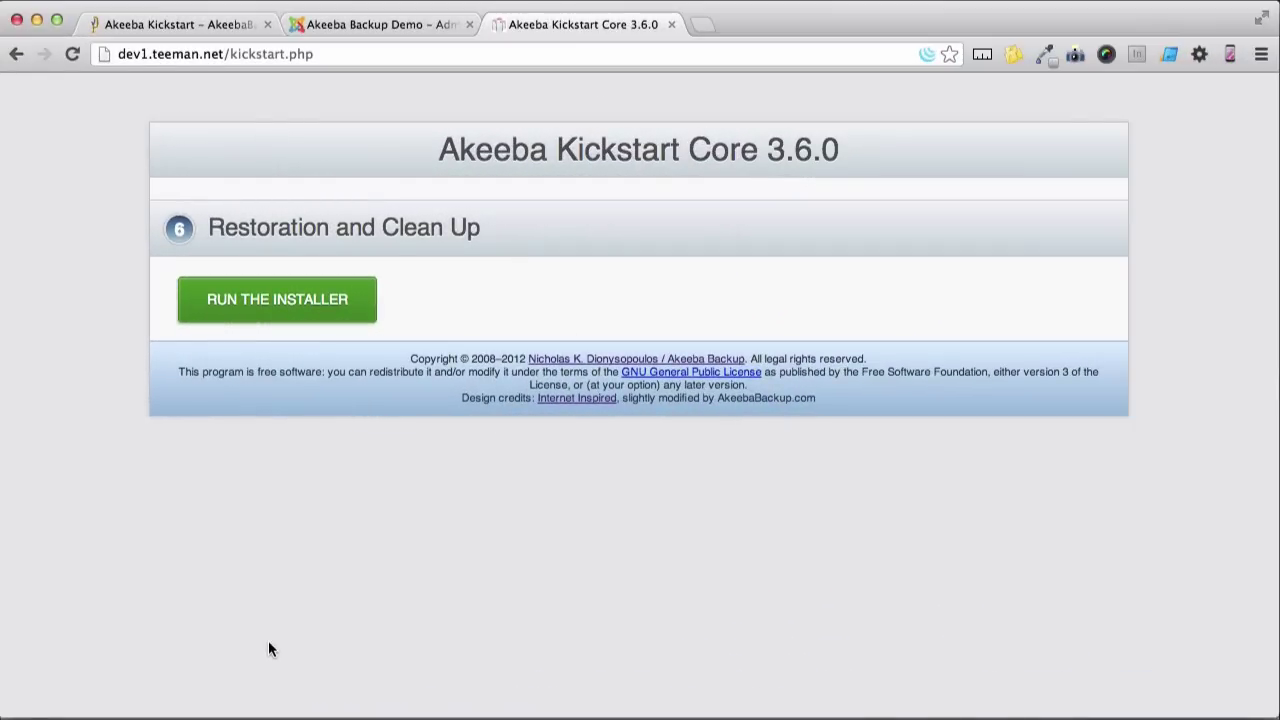
- Launch the Akeeba installer, review the Server Setup Check tables and continue
left_click(308, 308)
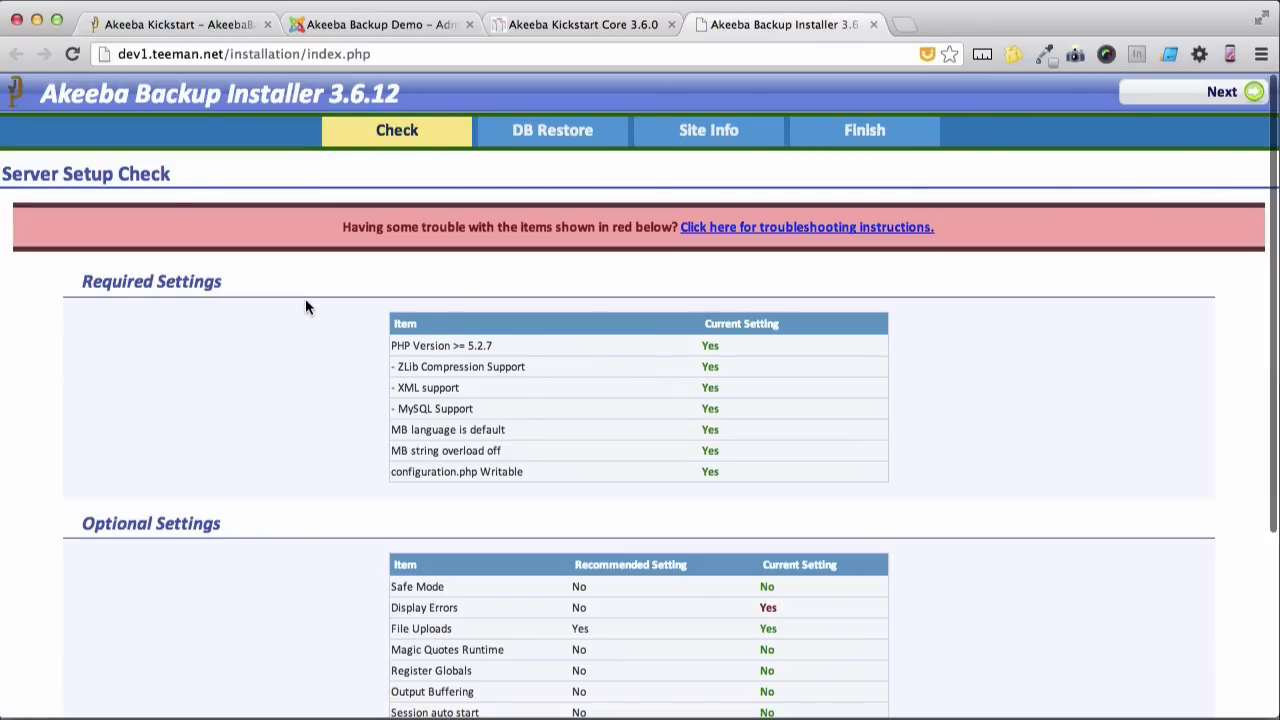
scroll(307, 307, "down", 1)
scroll(307, 307, "down", 1)
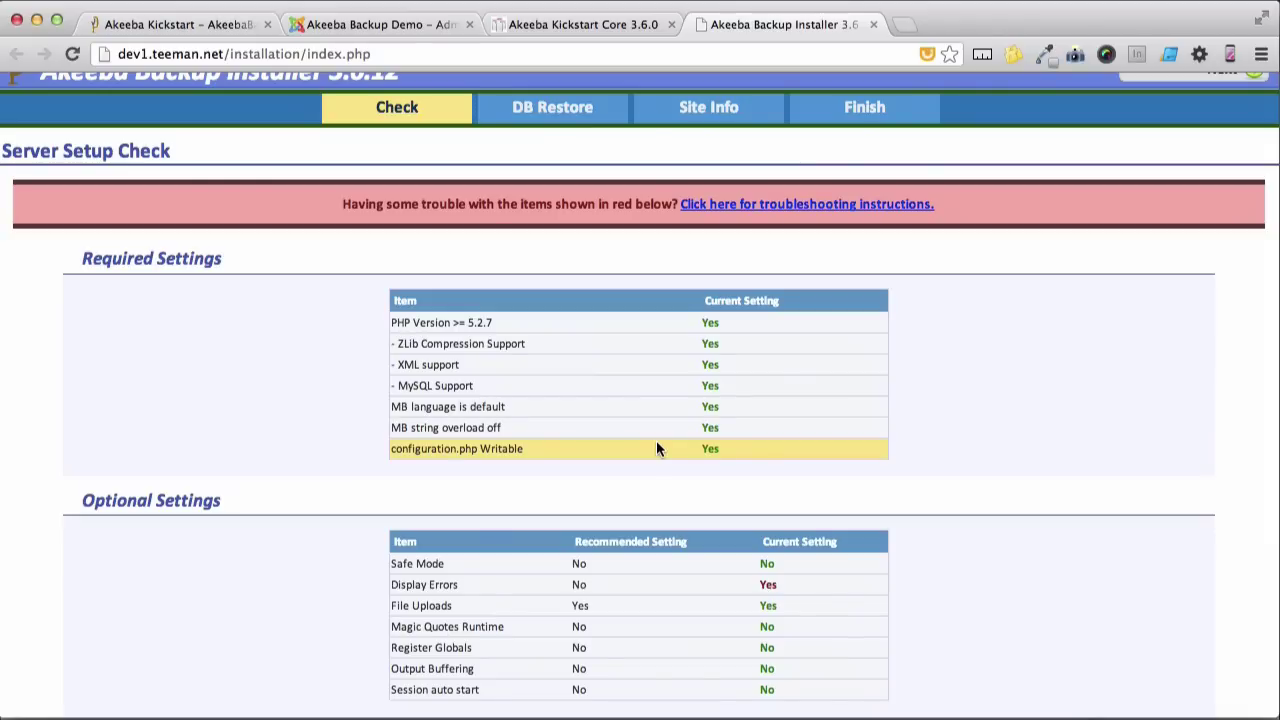
scroll(656, 448, "up", 1)
left_click(1218, 93)
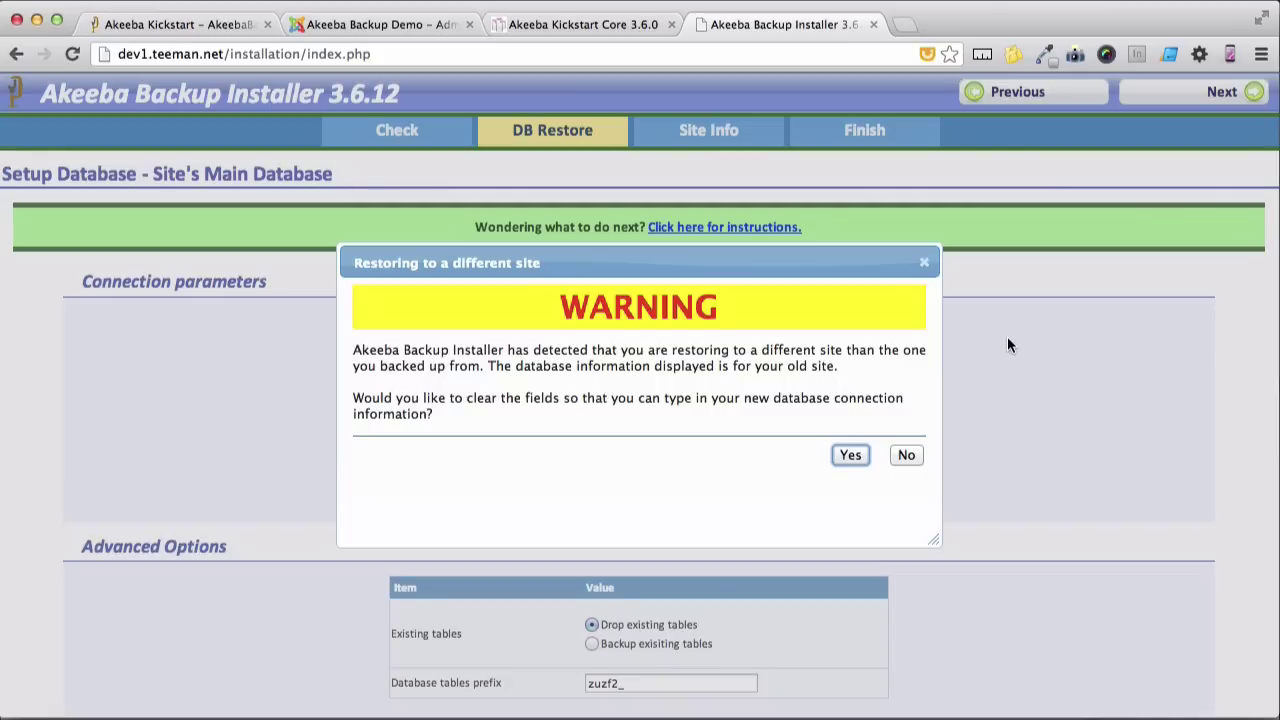
- Answer Yes to the 'Restoring to a different site' warning to empty the connection fields
left_click(862, 455)
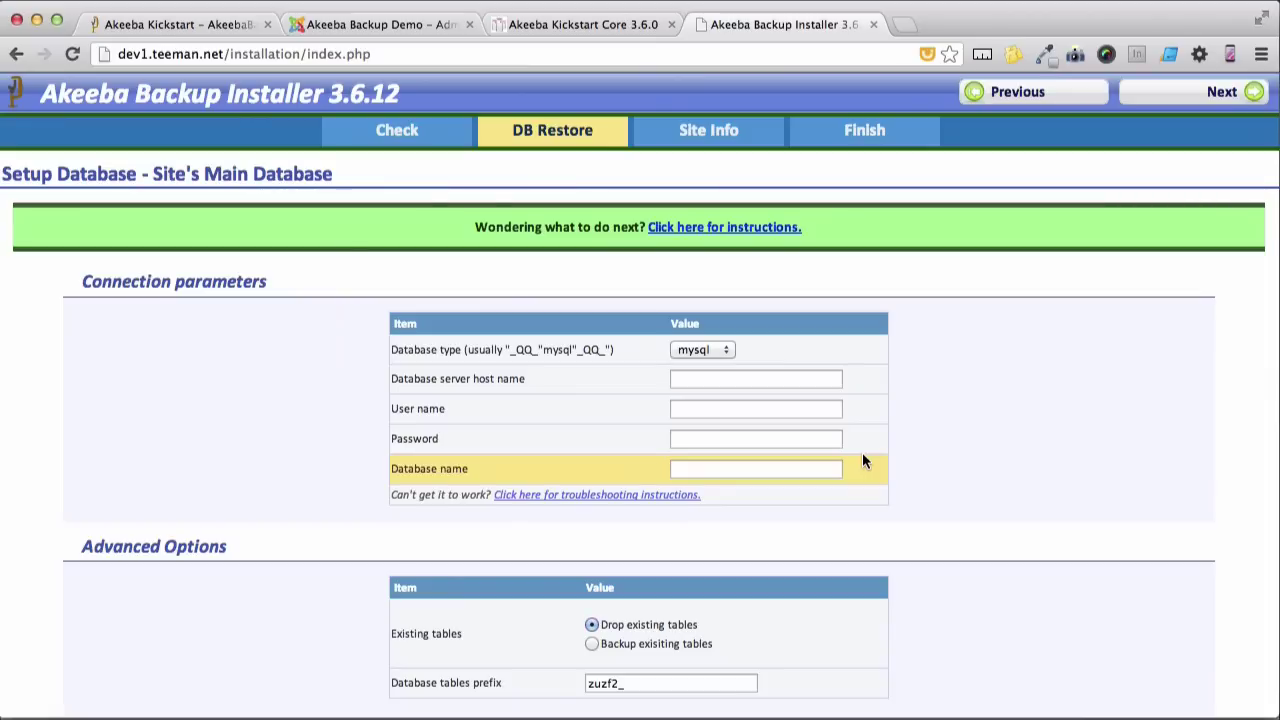
- Enter localhost as database host, then the database user name and password
left_click(823, 382)
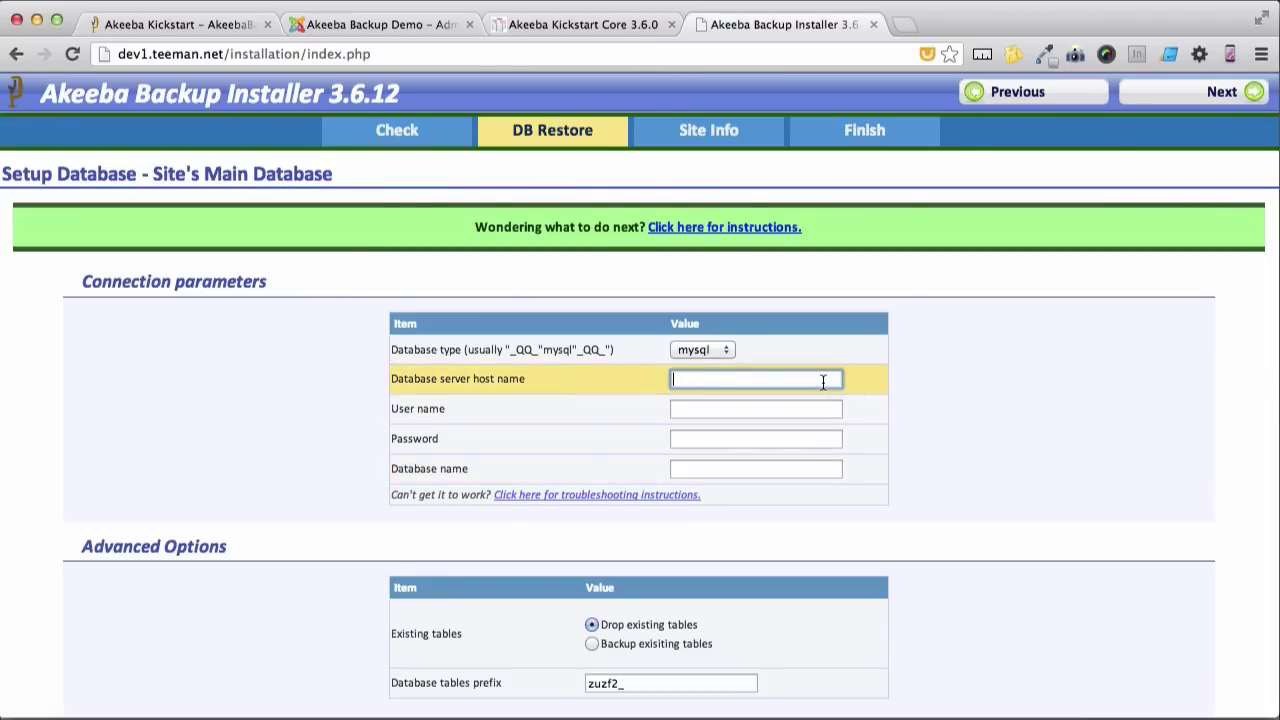
type("localhost")
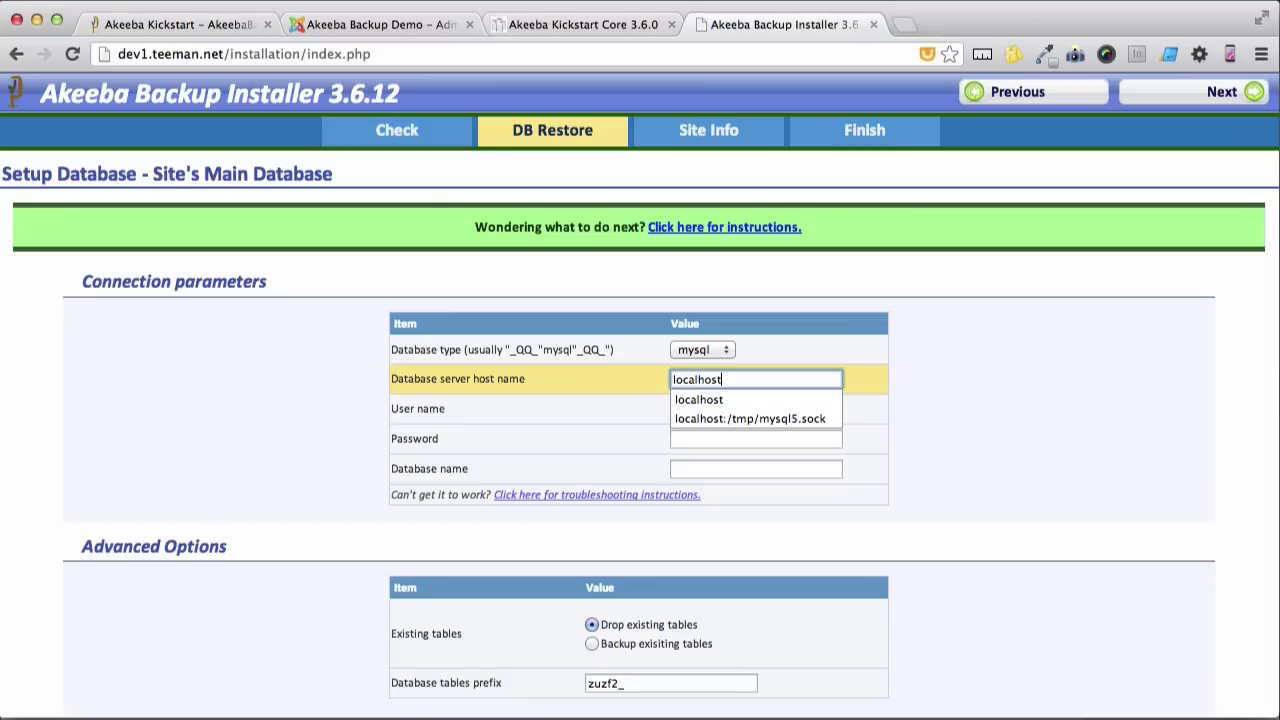
left_click(756, 408)
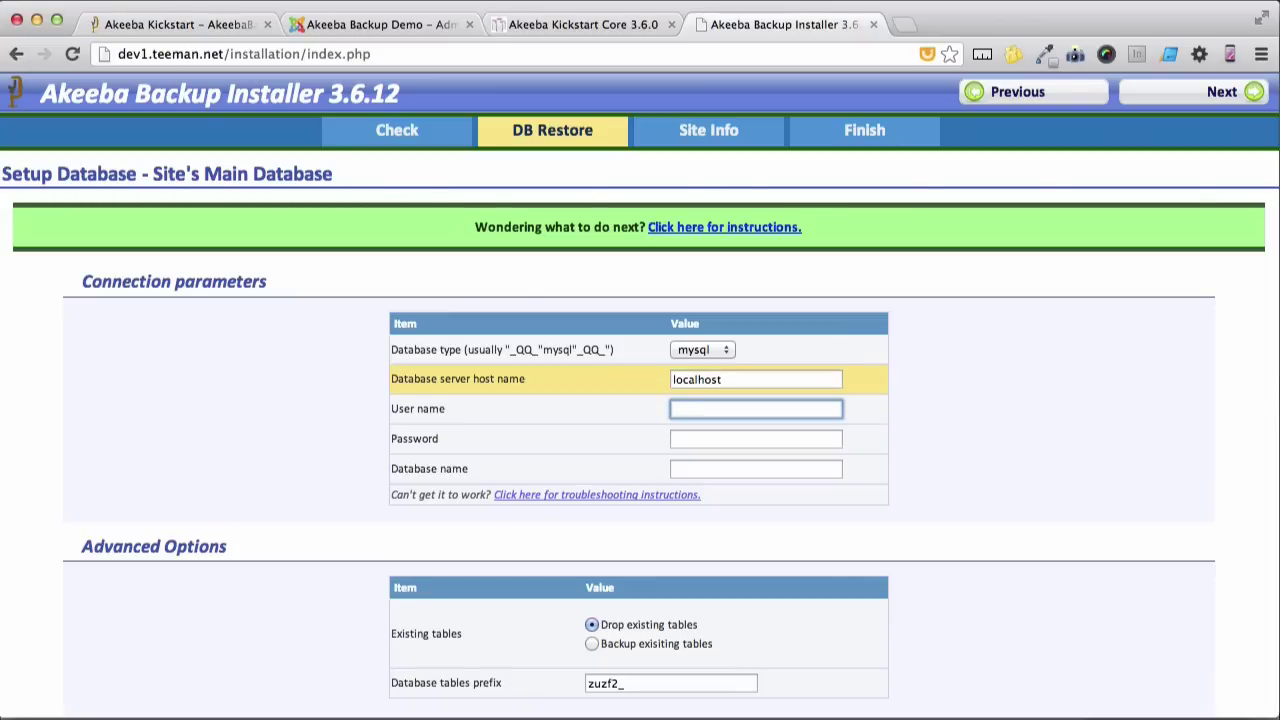
type("teeman")
key("Down")
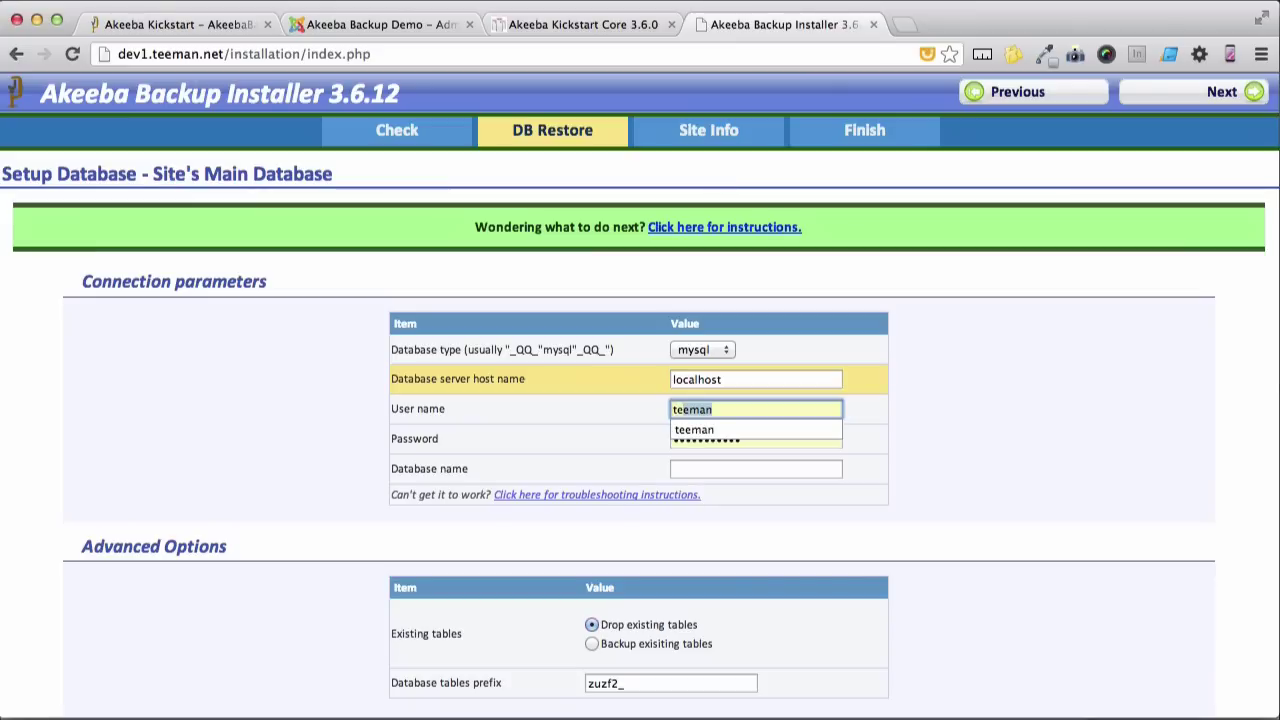
key("Tab")
type("•••••••••••")
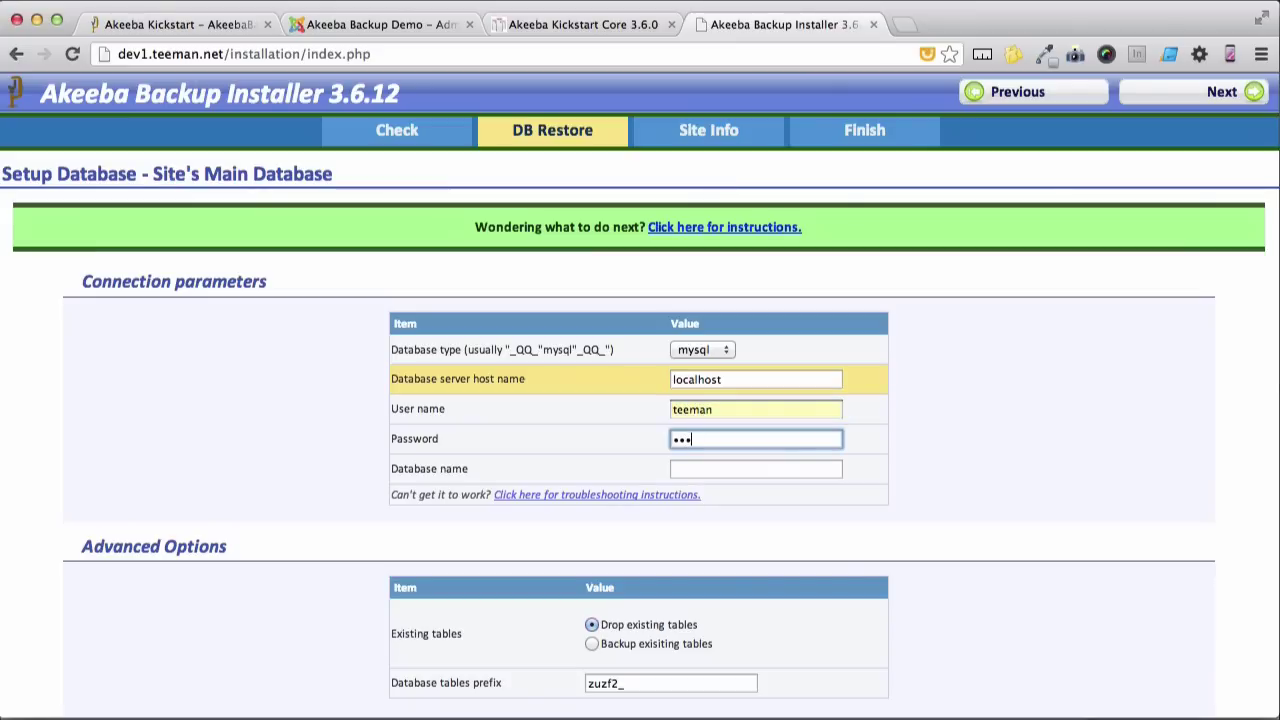
- Set the database name to dev1 and start restoring the database
left_click(756, 469)
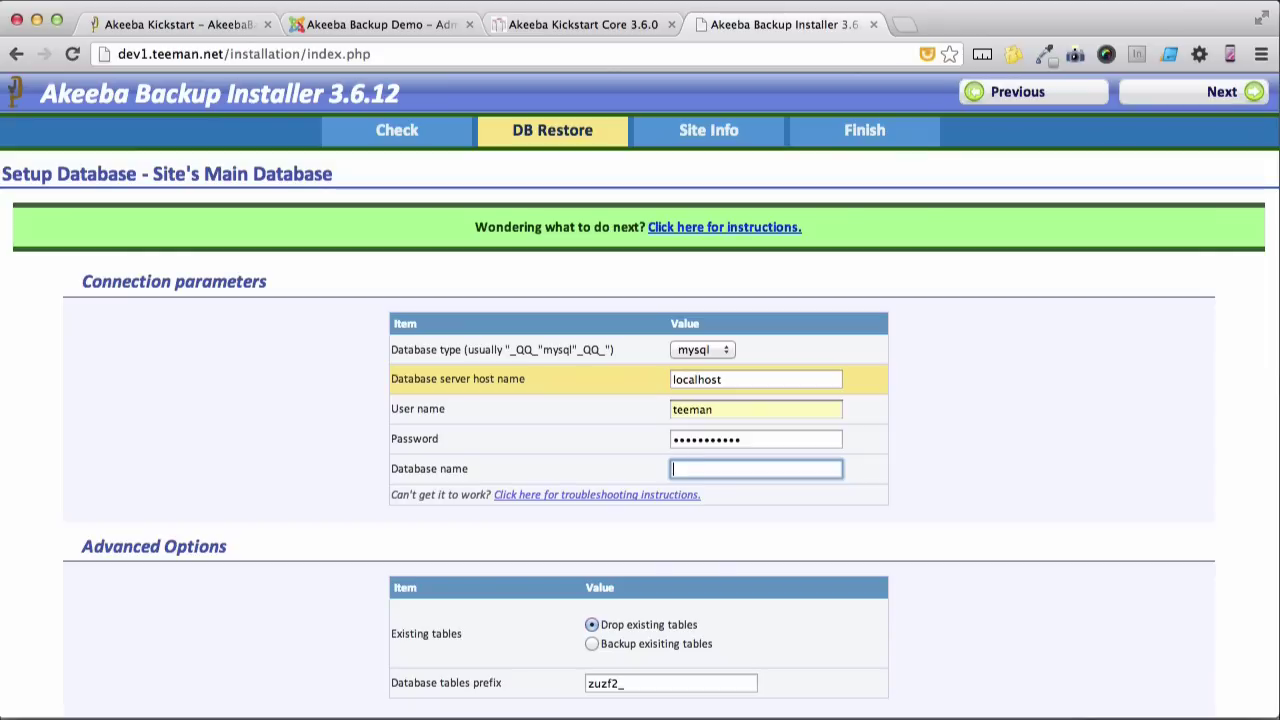
type("dev1")
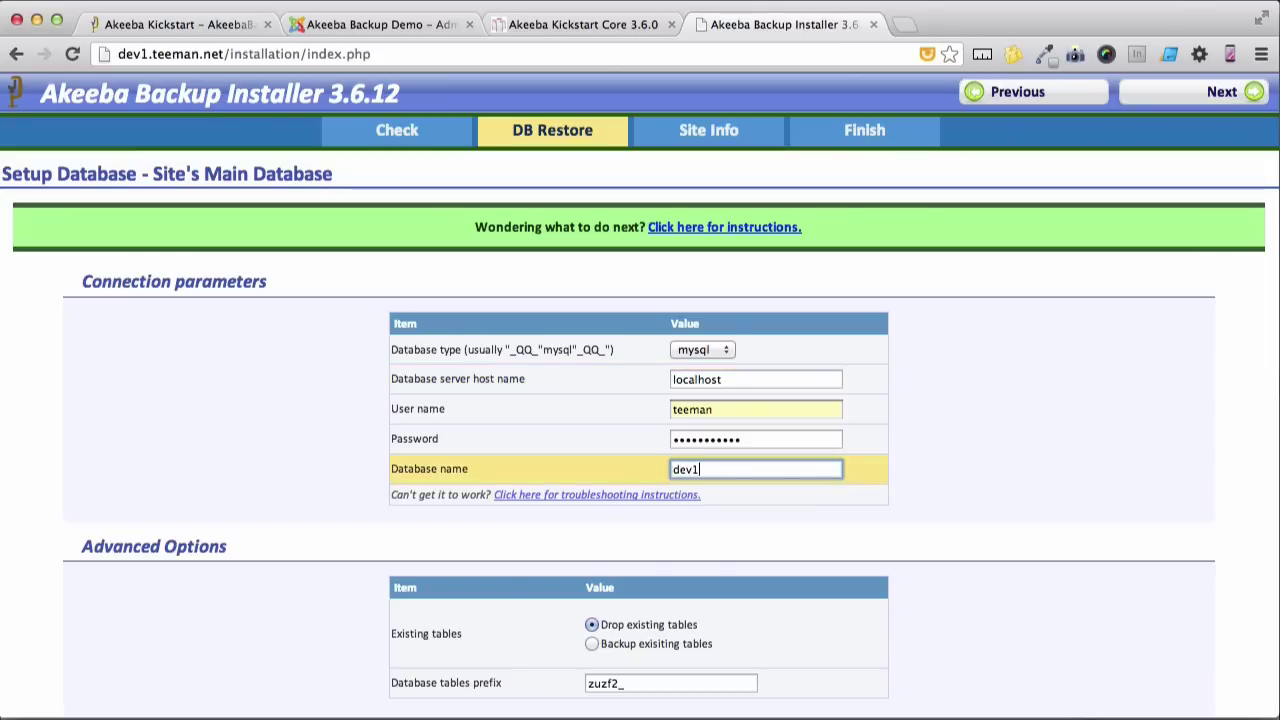
scroll(640, 450, "down", 5)
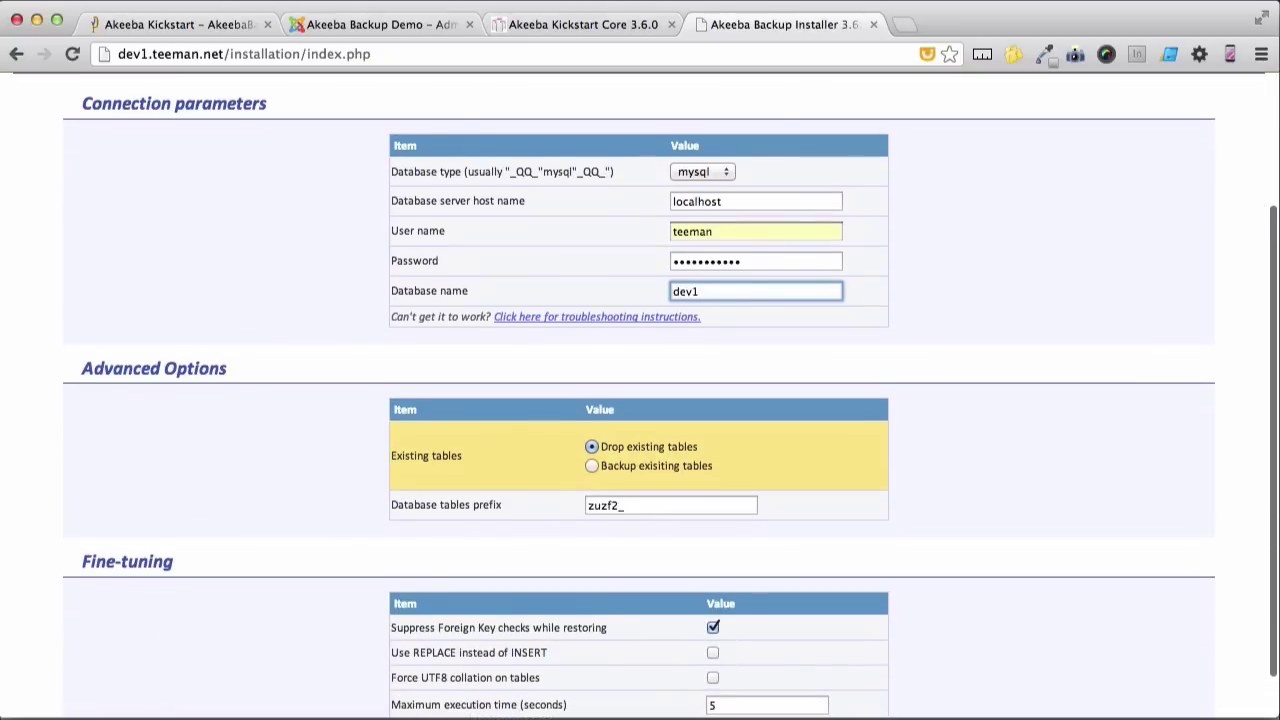
scroll(640, 400, "down", 2)
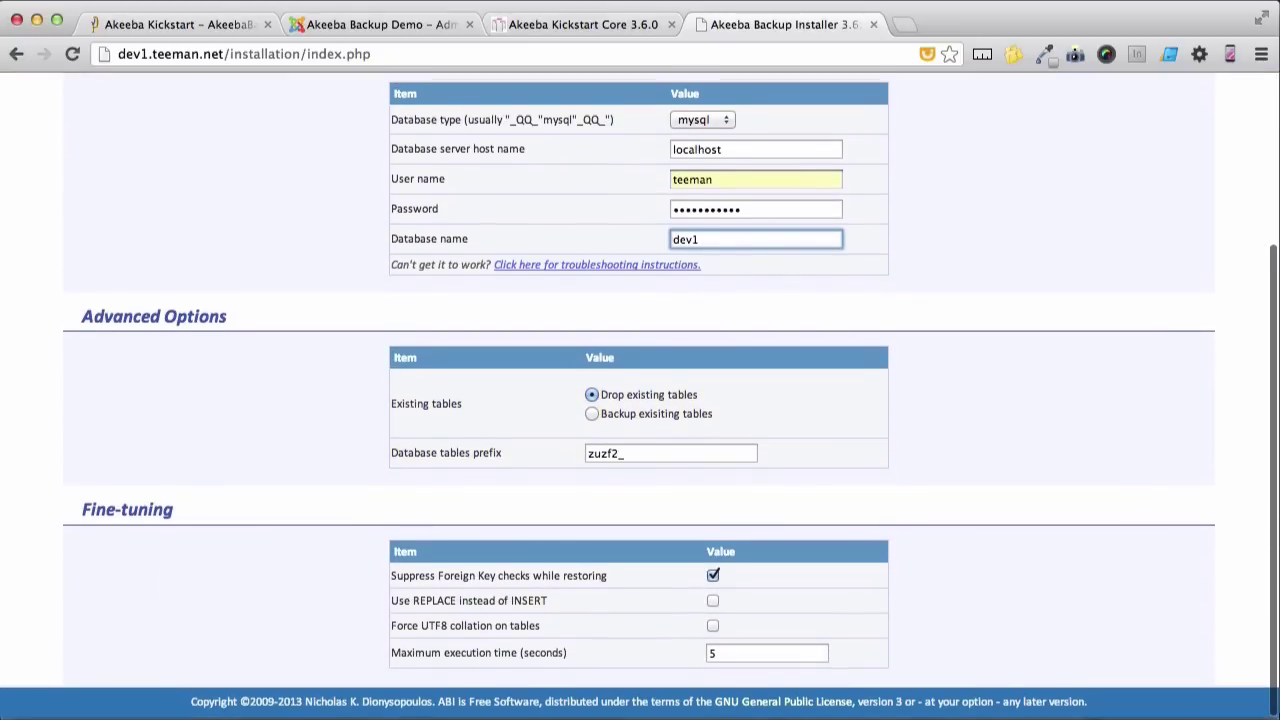
scroll(1038, 338, "up", 6)
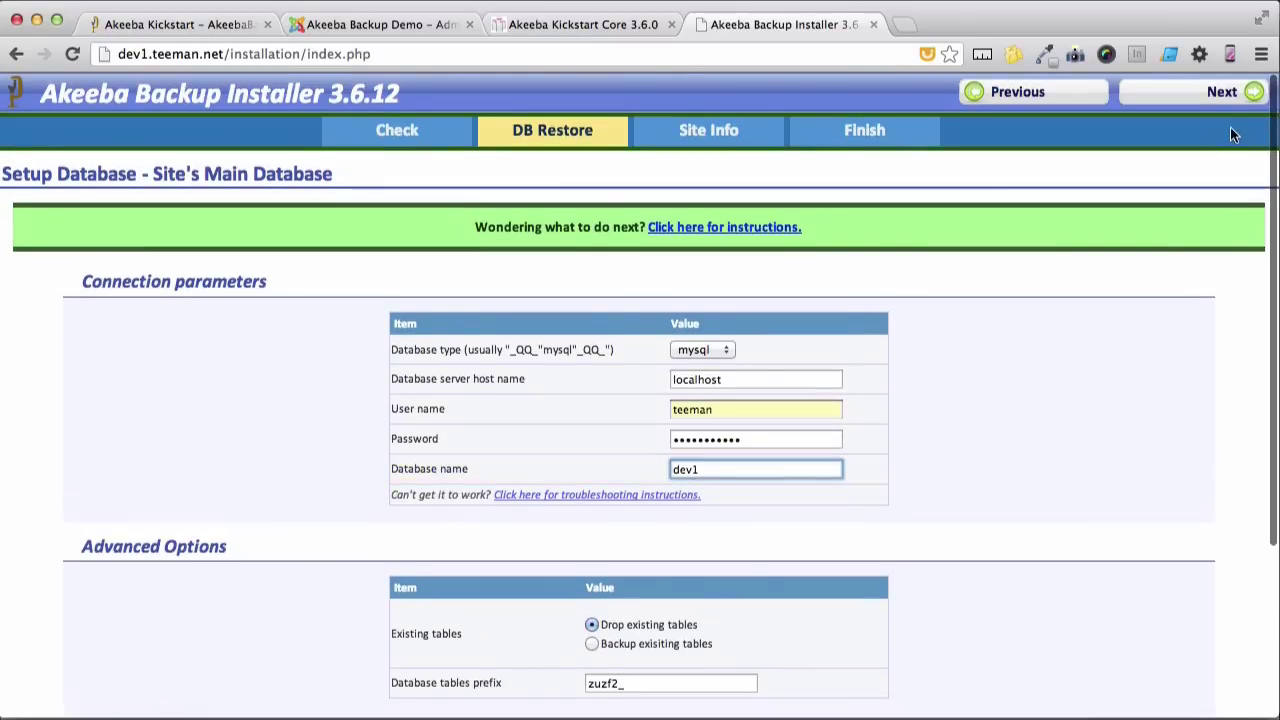
left_click(1222, 93)
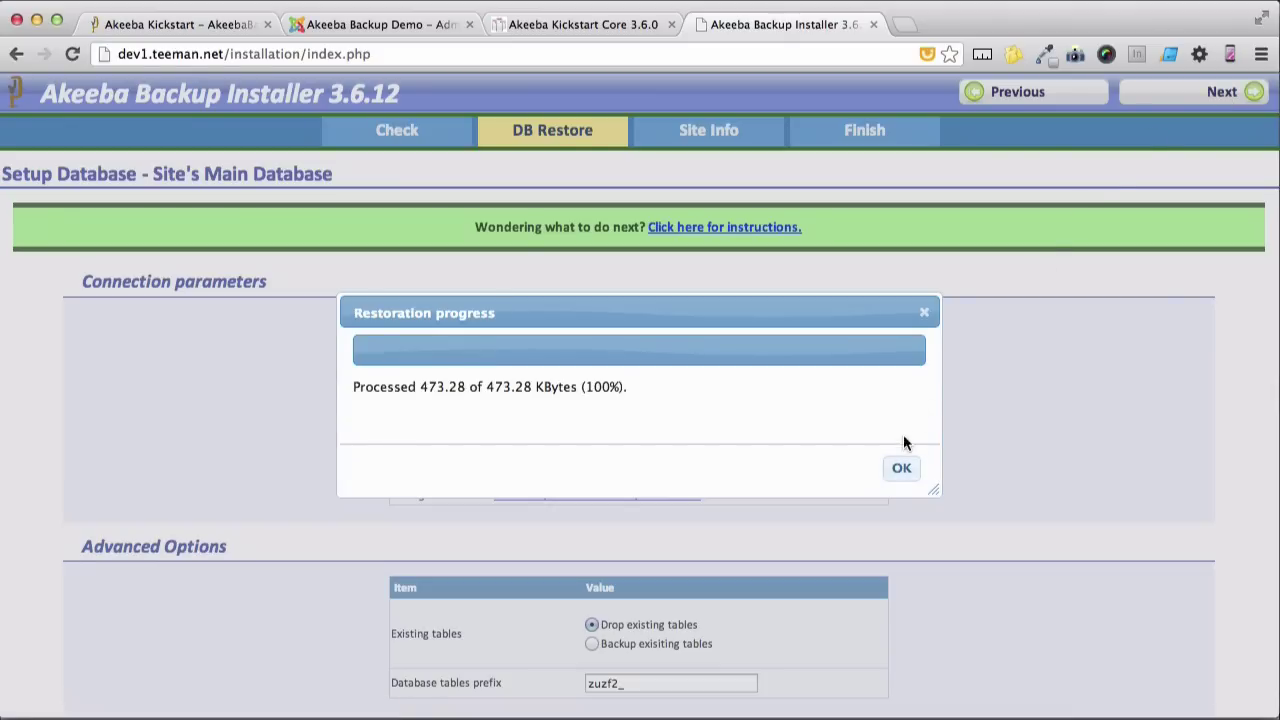
- Acknowledge the finished database restore and accept the Site Setup settings unchanged
left_click(902, 470)
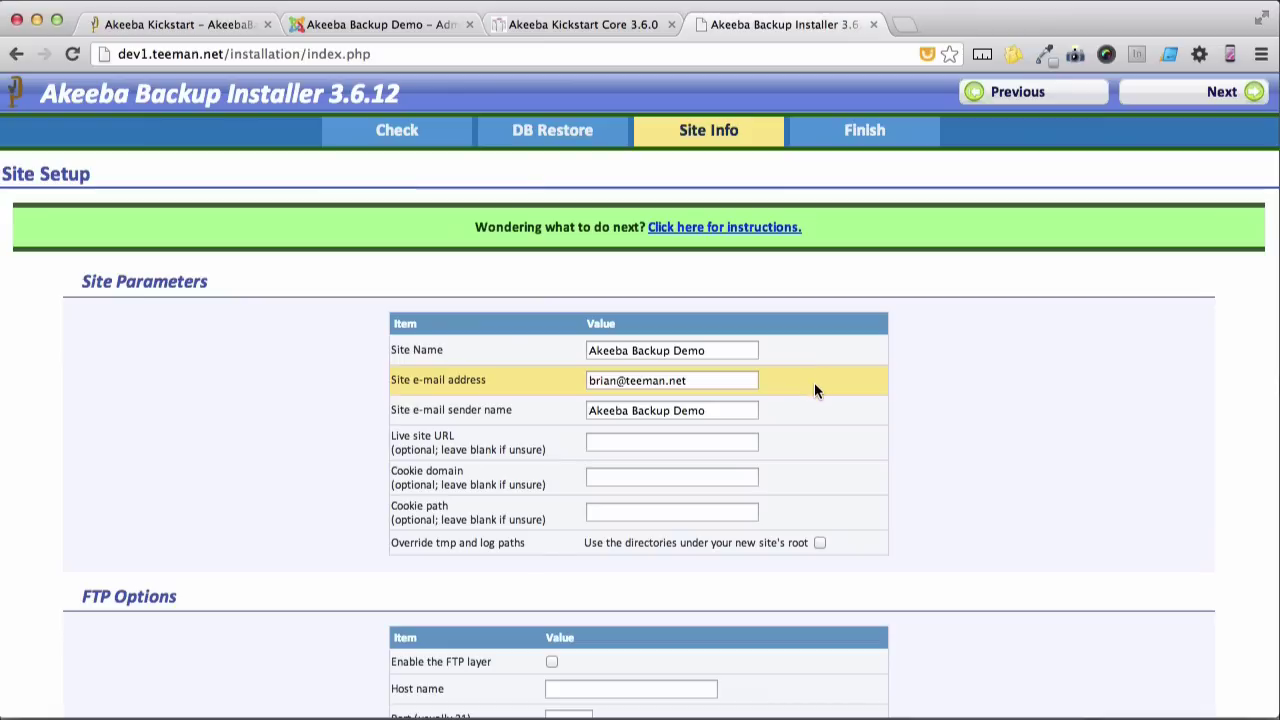
scroll(823, 519, "down", 5)
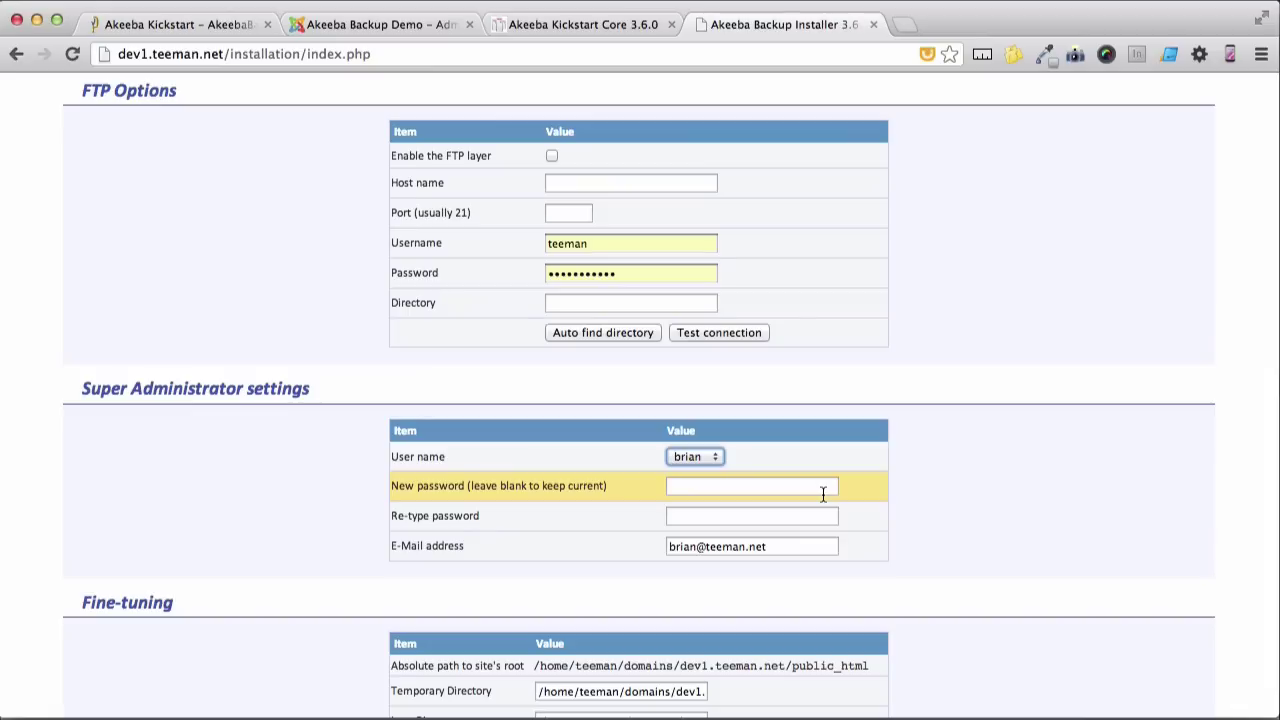
scroll(822, 493, "up", 5)
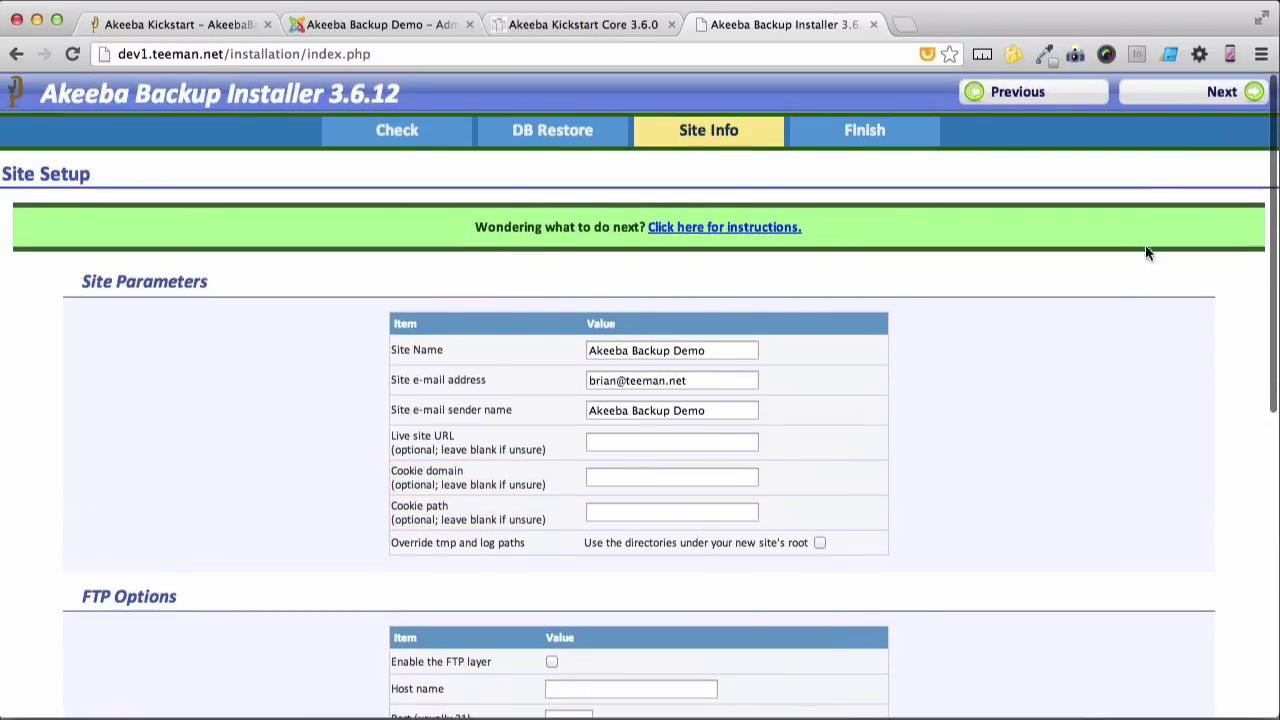
left_click(1220, 95)
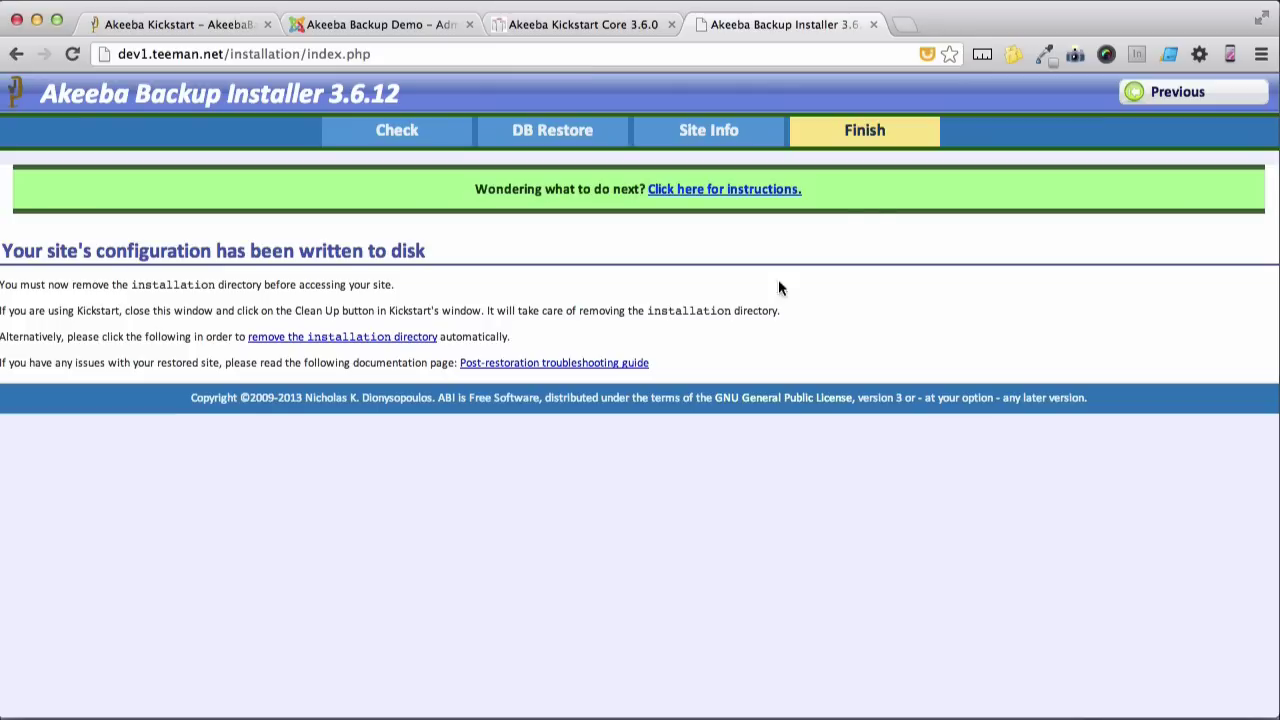
- Close the finished installer tab and run Kickstart's clean-up of the installation files
left_click(873, 24)
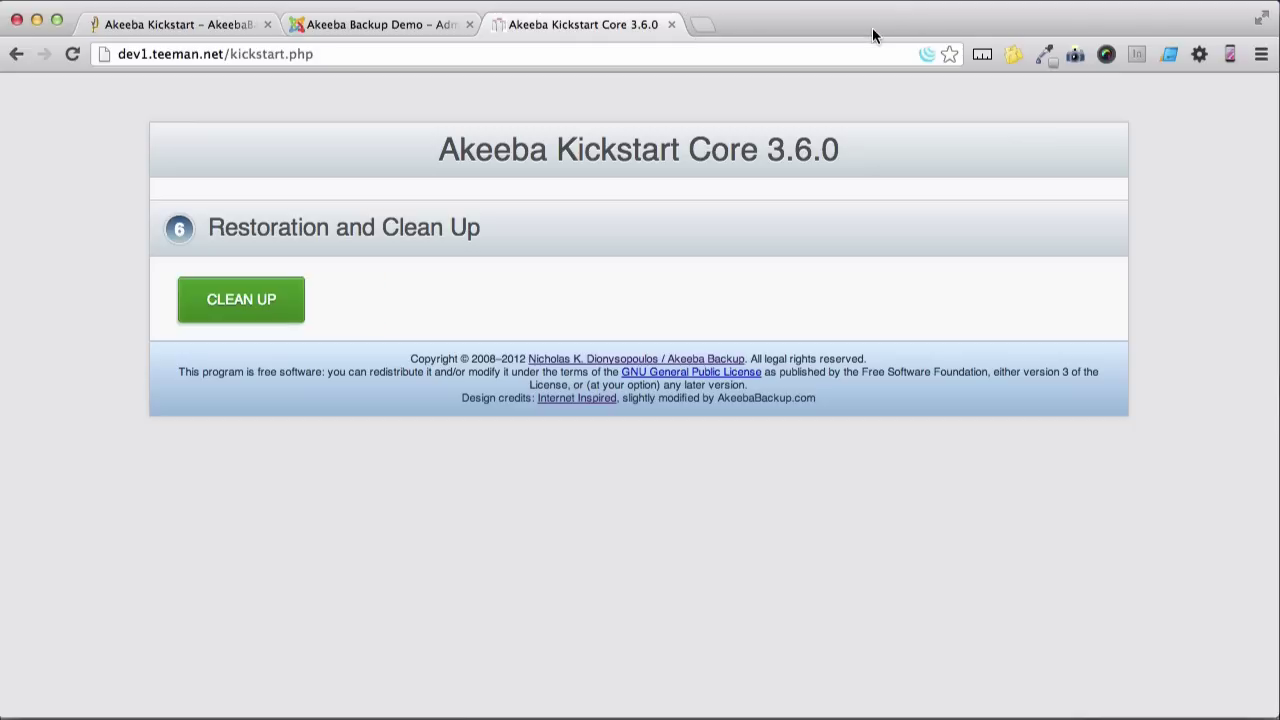
left_click(286, 318)
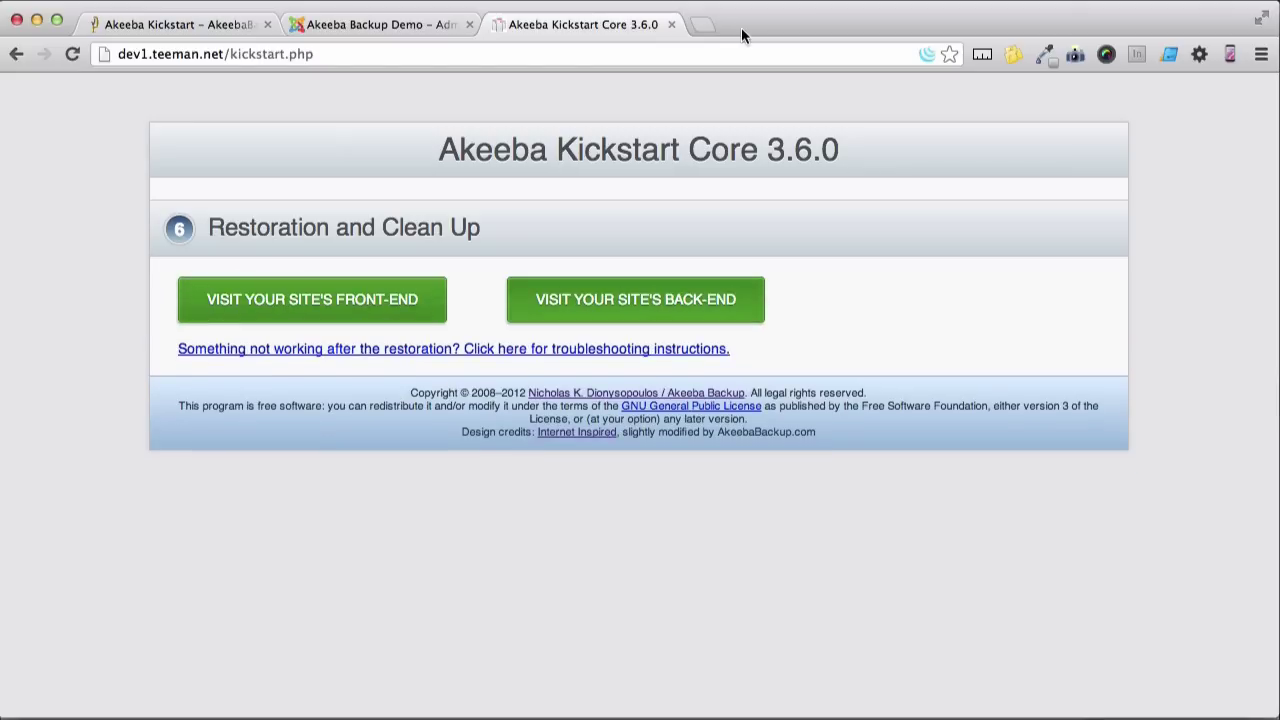
- Open the restored Akeeba Backup Demo front-end at dev1.teeman.net
left_click(418, 301)
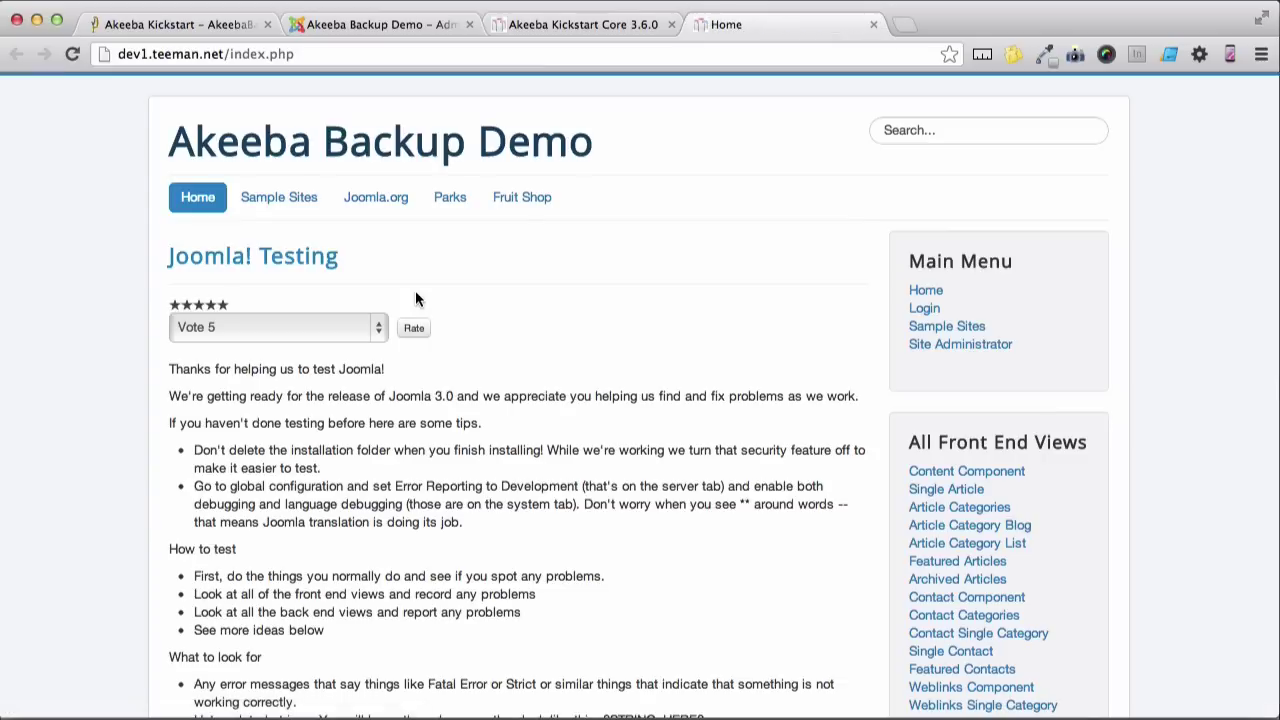